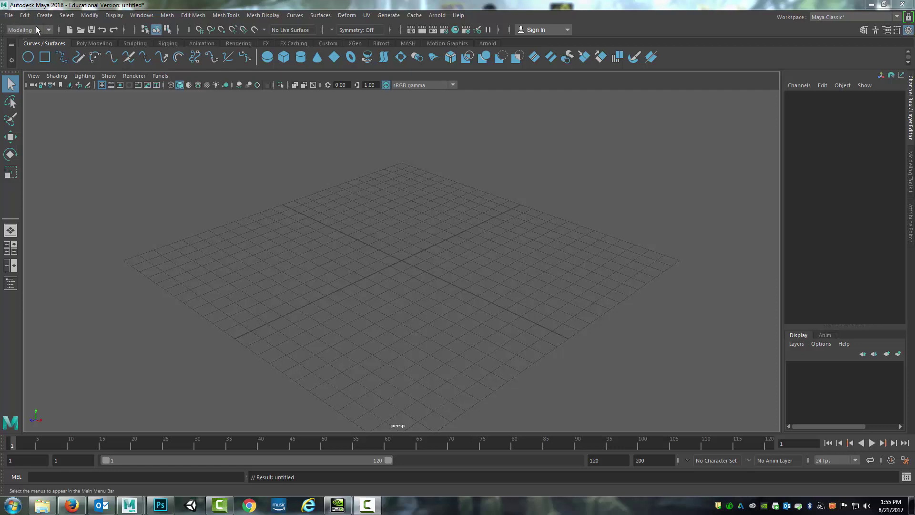
- Cycle through the Animation, FX and Rigging menu sets
click(49, 30)
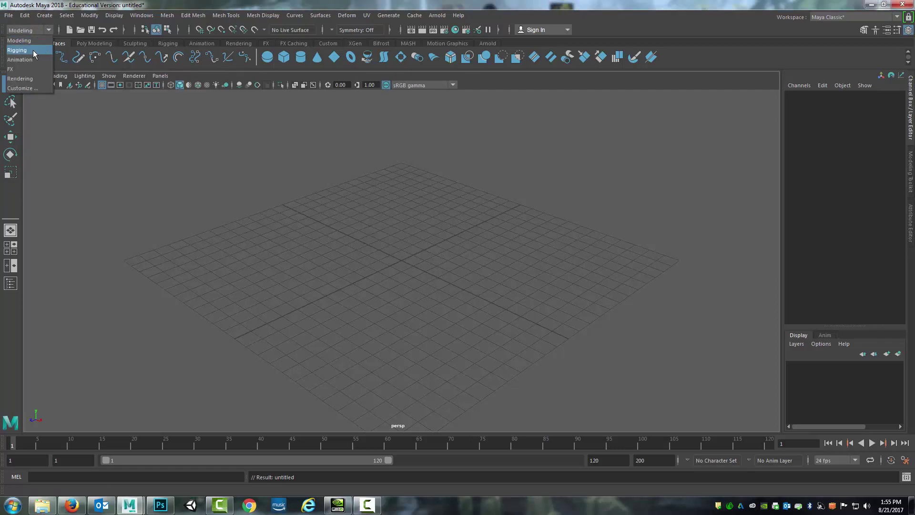
click(48, 29)
click(29, 59)
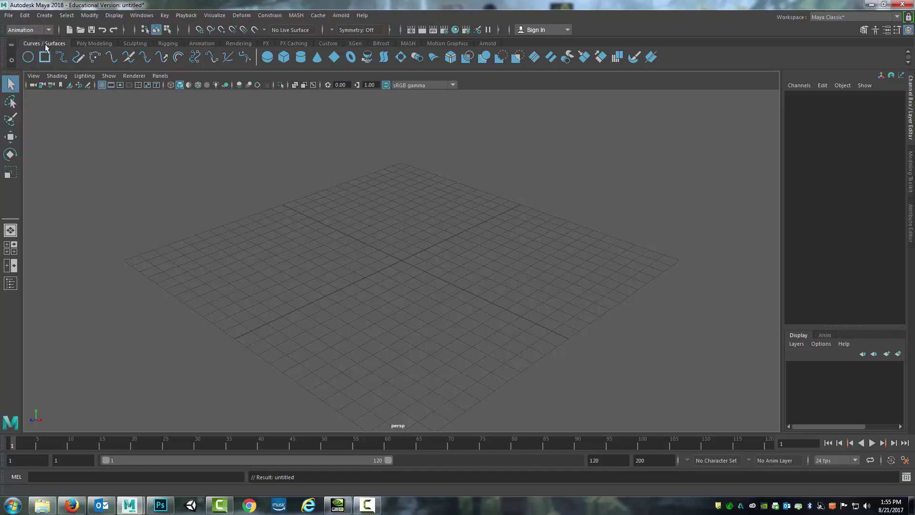
click(49, 30)
click(24, 68)
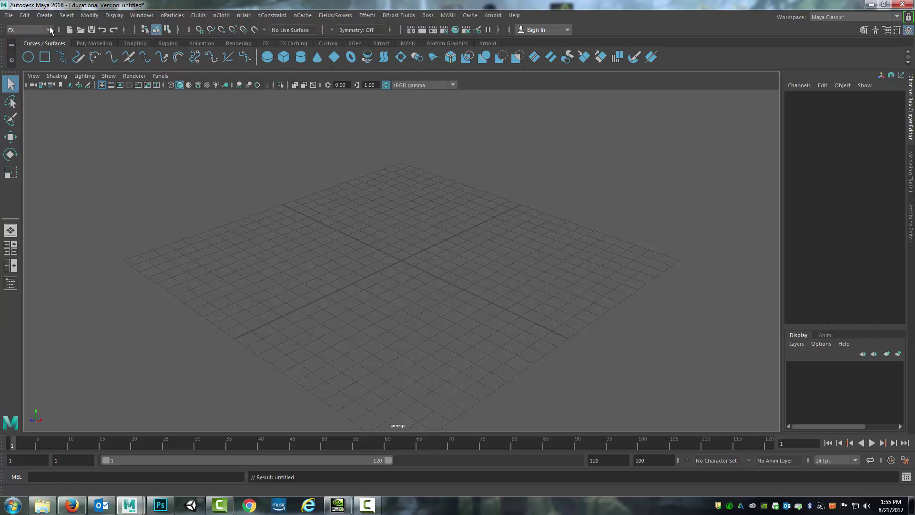
click(49, 30)
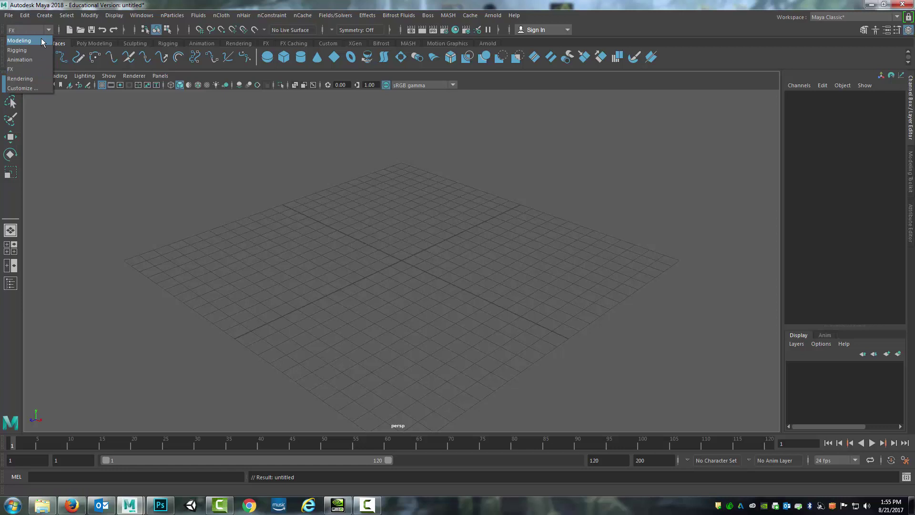
click(19, 40)
click(49, 30)
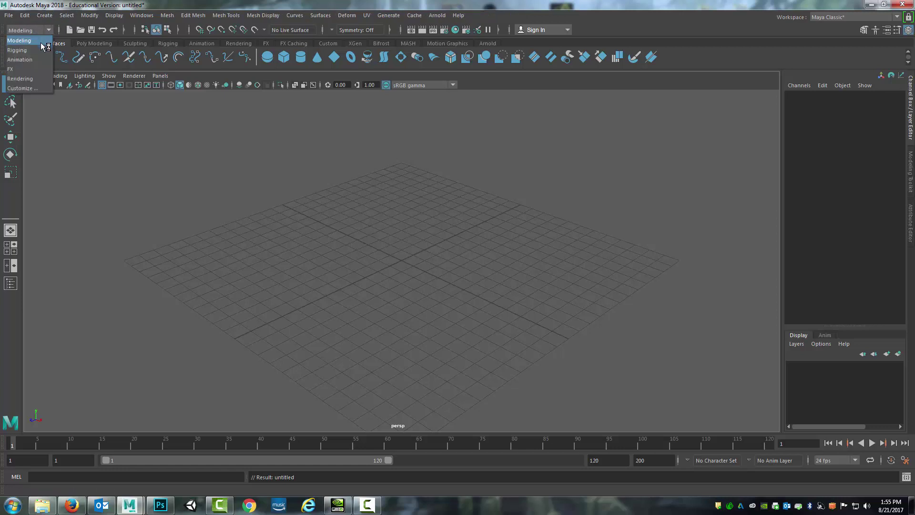
click(17, 50)
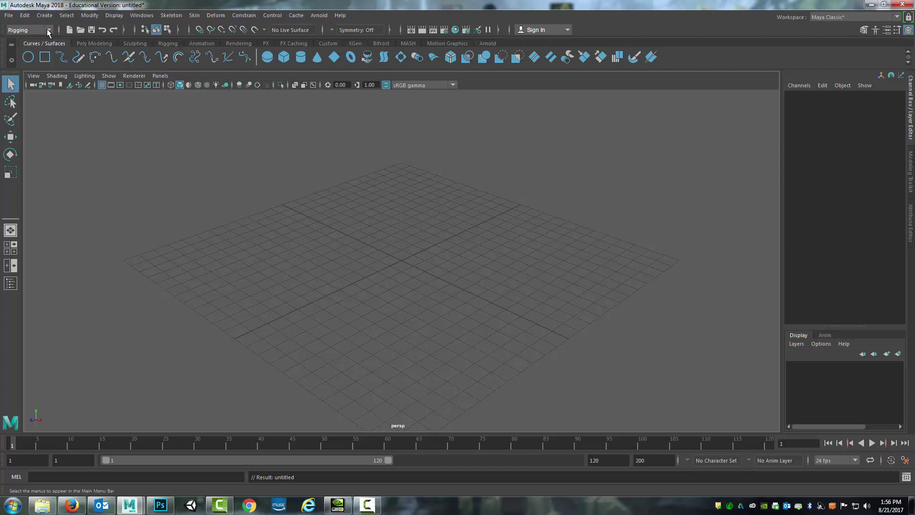
- Try the Animation menu set again, then return to and keep the Modeling menu set
click(49, 31)
click(44, 59)
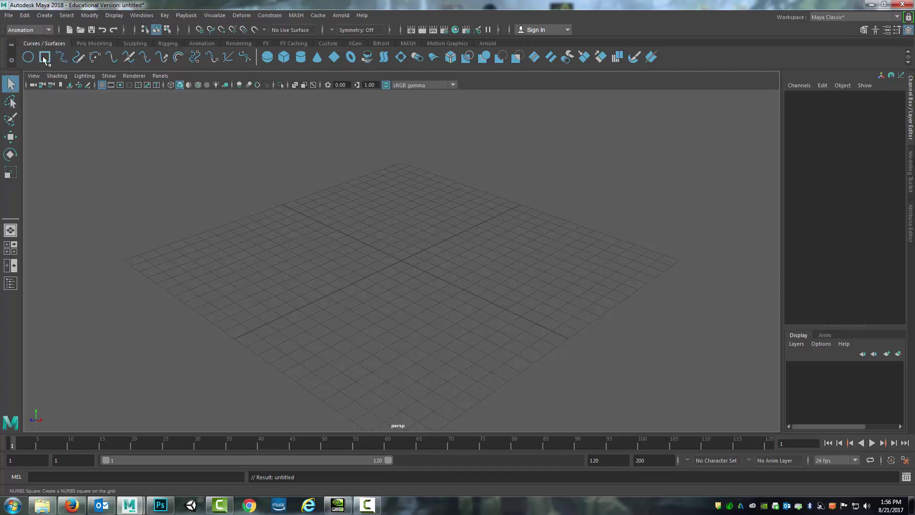
click(48, 32)
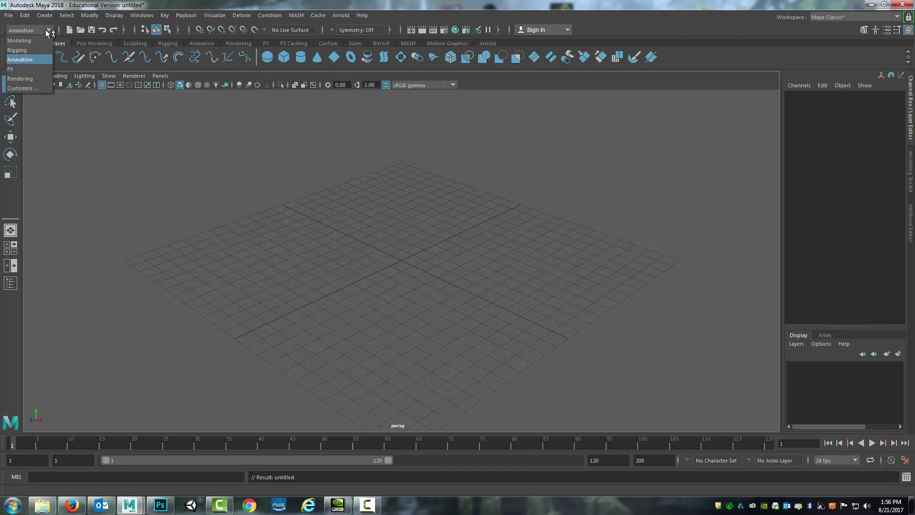
click(19, 40)
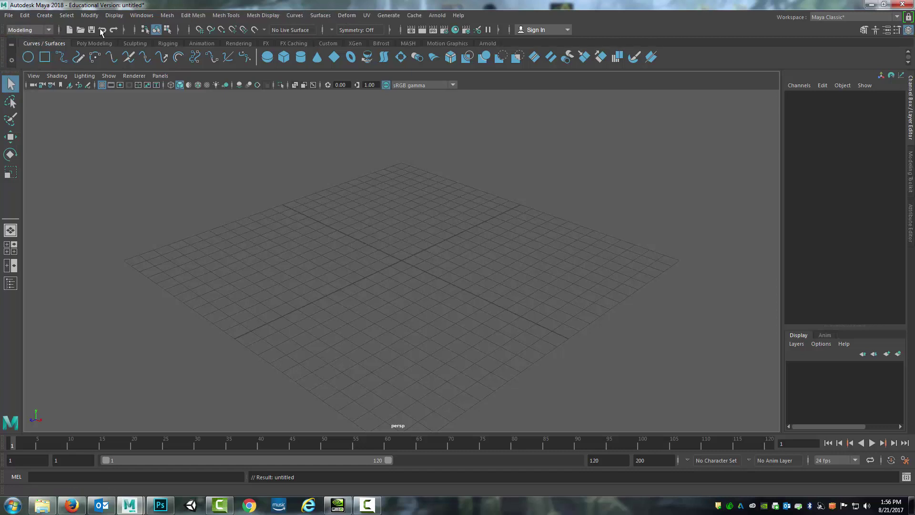
click(48, 30)
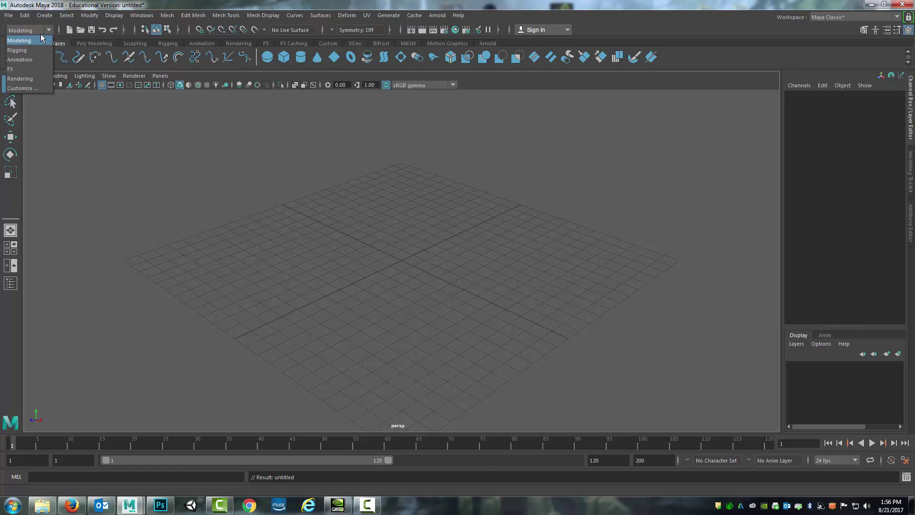
click(42, 43)
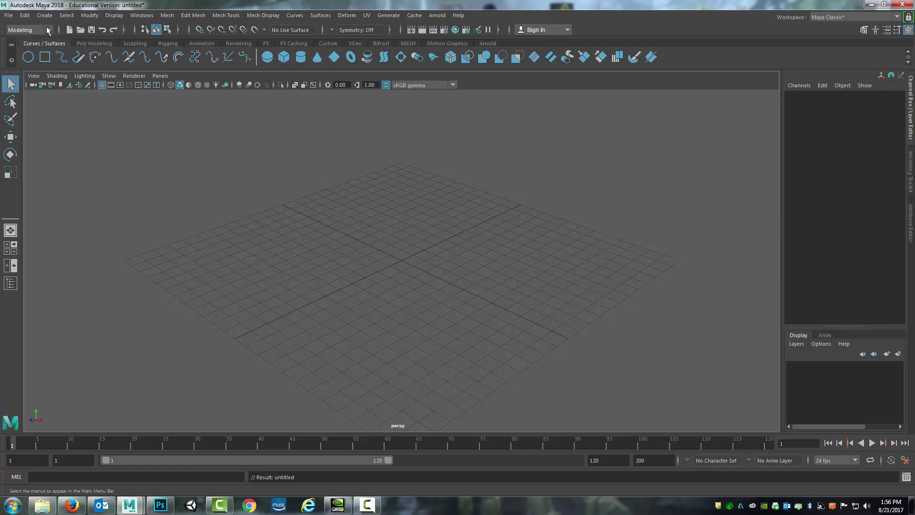
click(49, 31)
click(42, 41)
- Browse the Sculpting and Rigging shelves, then settle on the Poly Modeling shelf
click(90, 44)
click(133, 43)
click(167, 43)
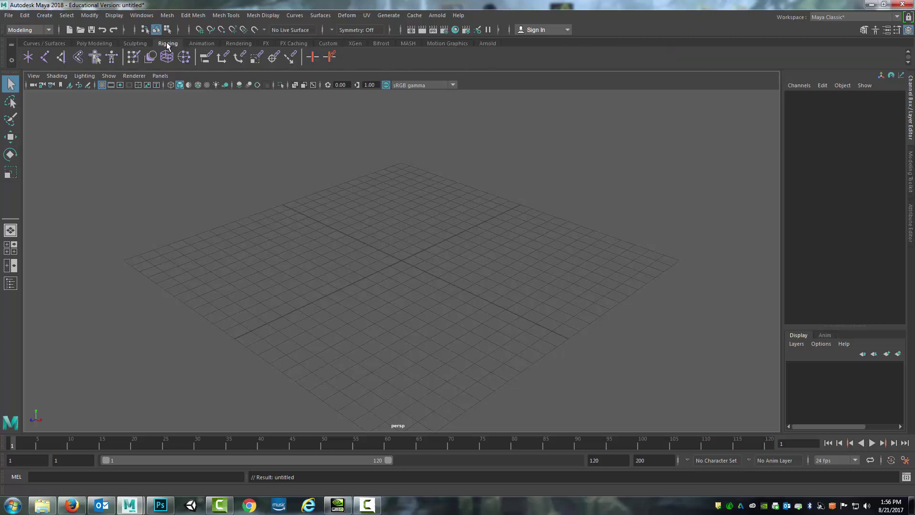
scroll(227, 41, down, 7)
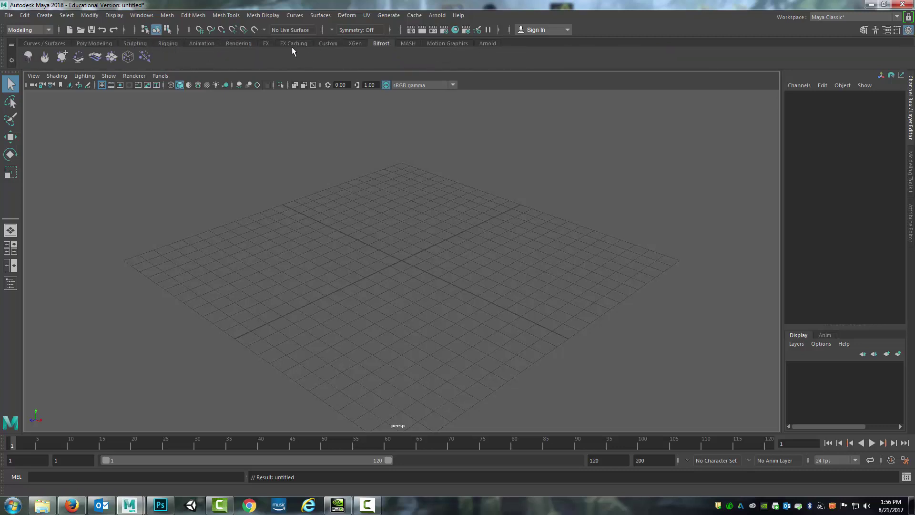
click(95, 43)
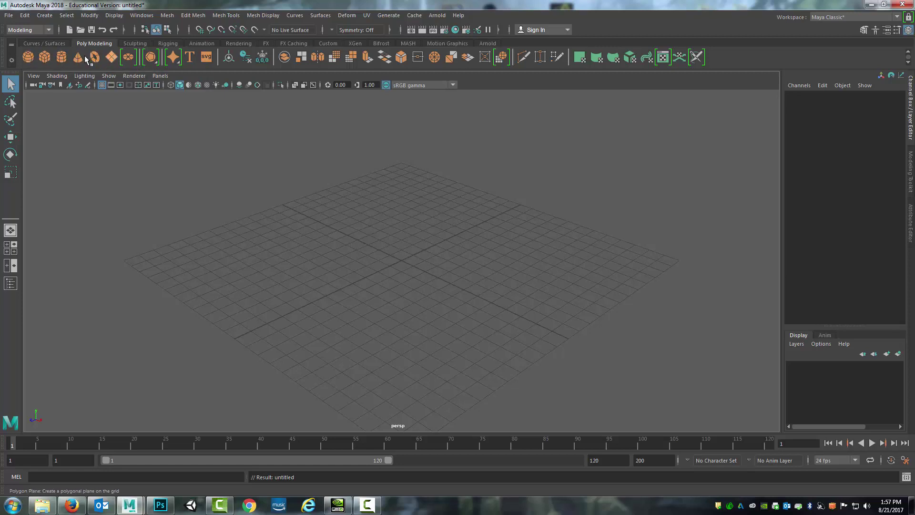
- Create a polygon sphere and move it left along X
click(28, 57)
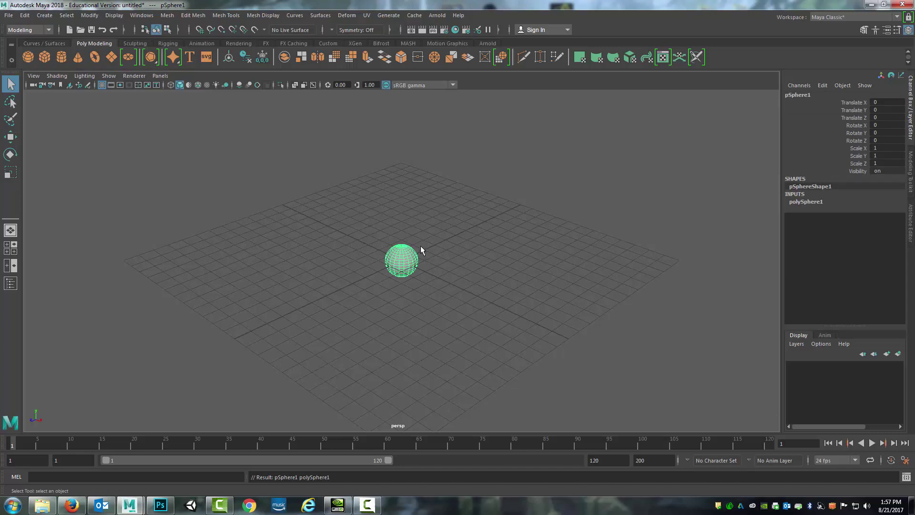
click(392, 261)
key(w)
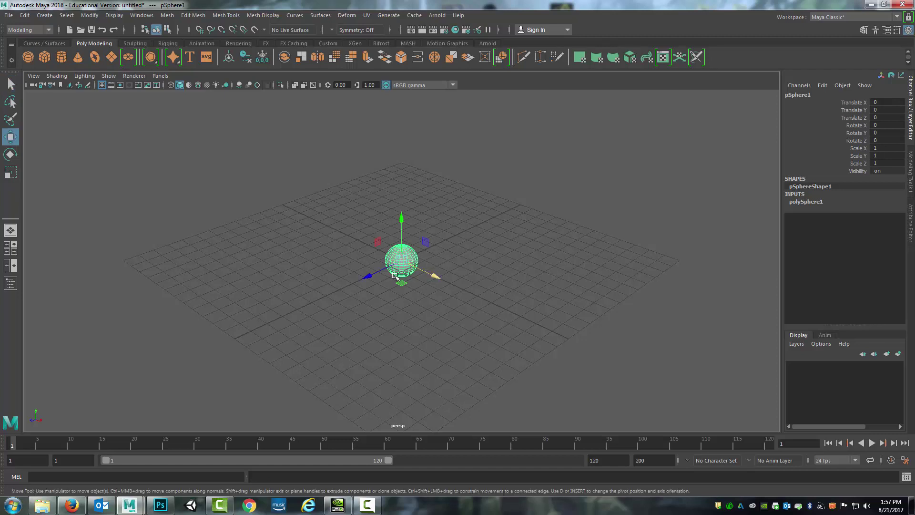
drag(436, 271, 340, 251)
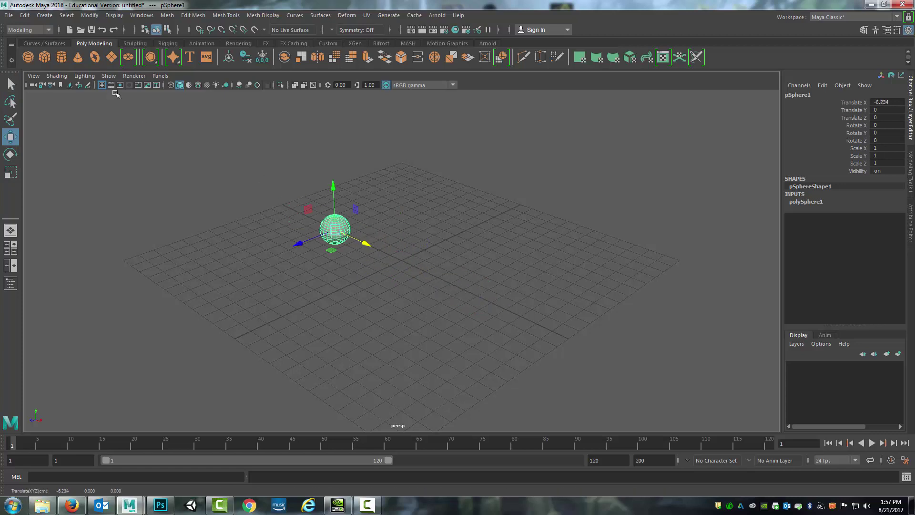
- Add a cube, cylinder and cone, dragging each apart along Z or X
click(44, 58)
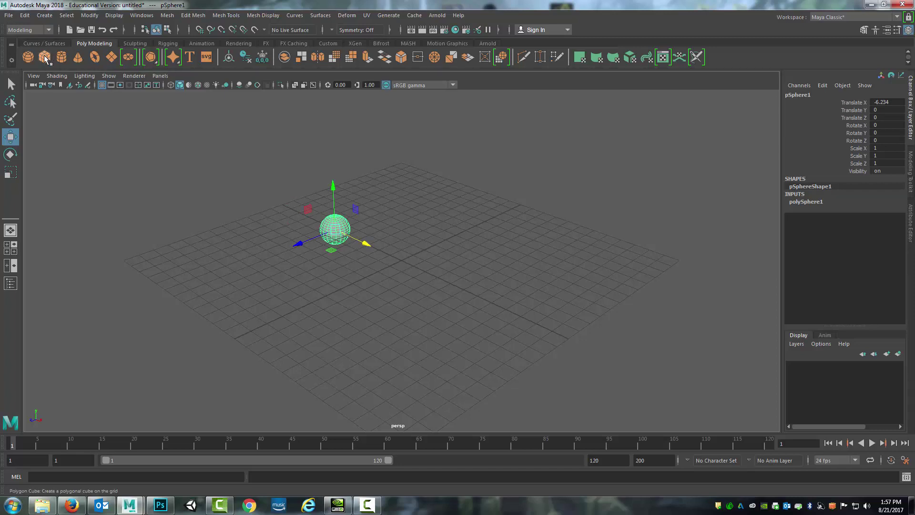
drag(370, 274, 503, 221)
click(61, 58)
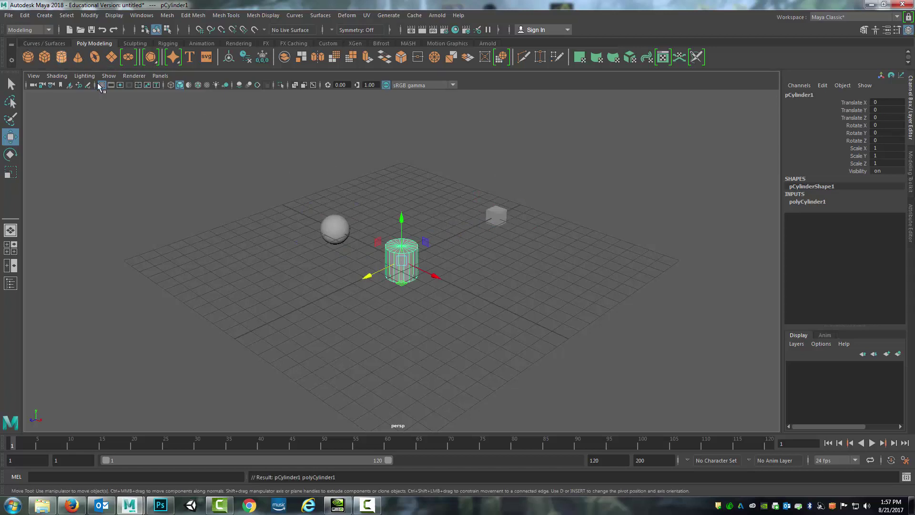
drag(370, 275, 246, 330)
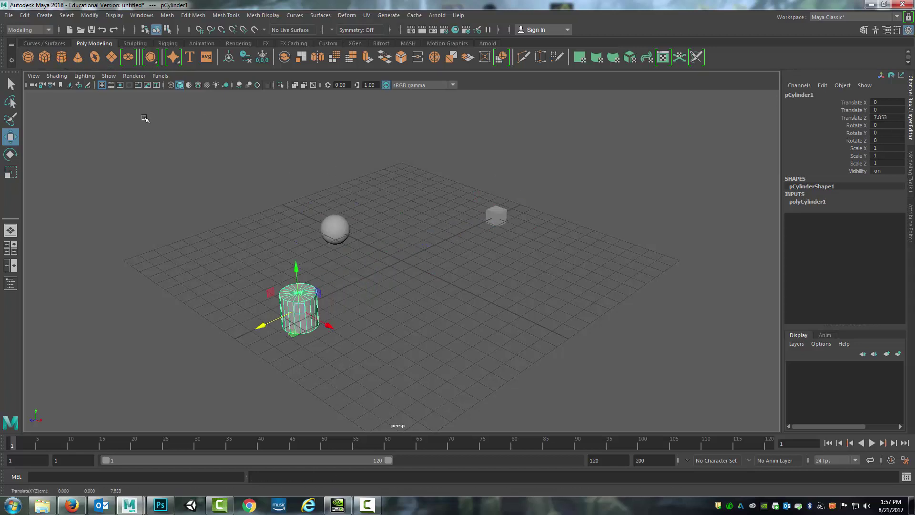
click(78, 56)
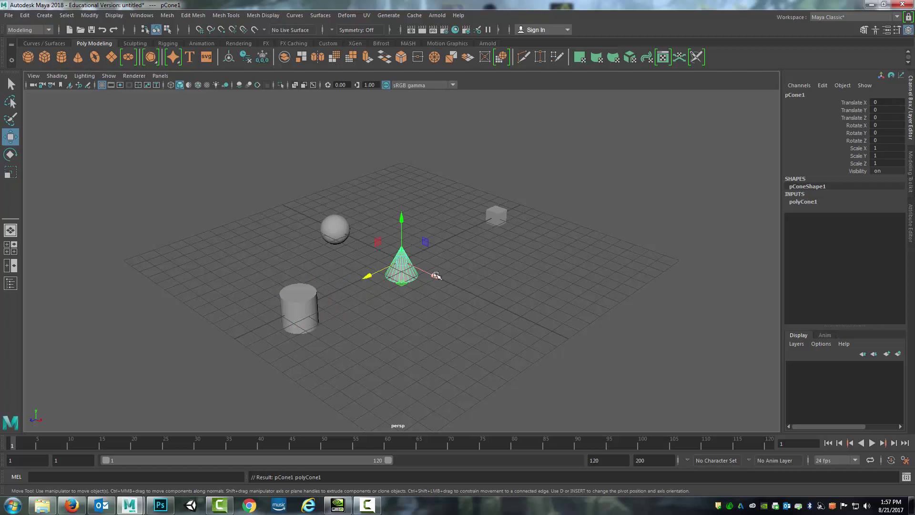
drag(434, 275, 541, 324)
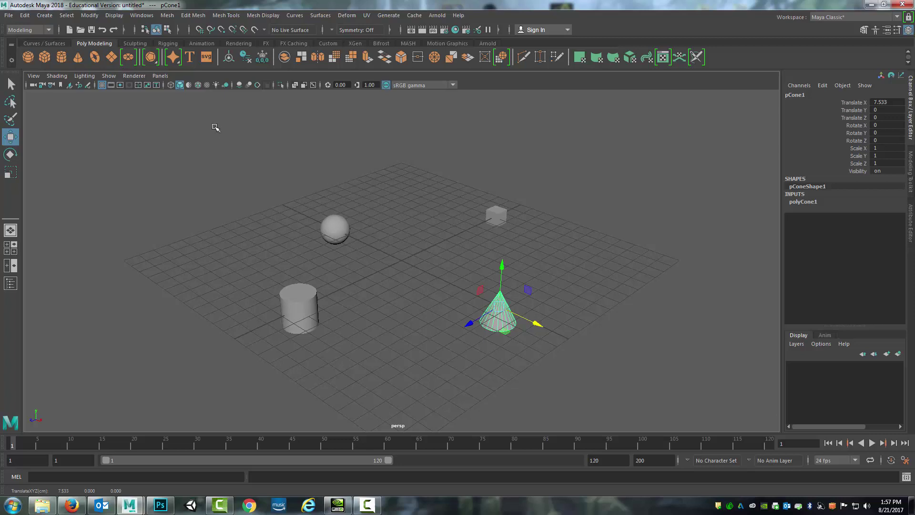
- Create a polygon torus and move it back beside the sphere, to X -3.552, Z -3.63
click(45, 15)
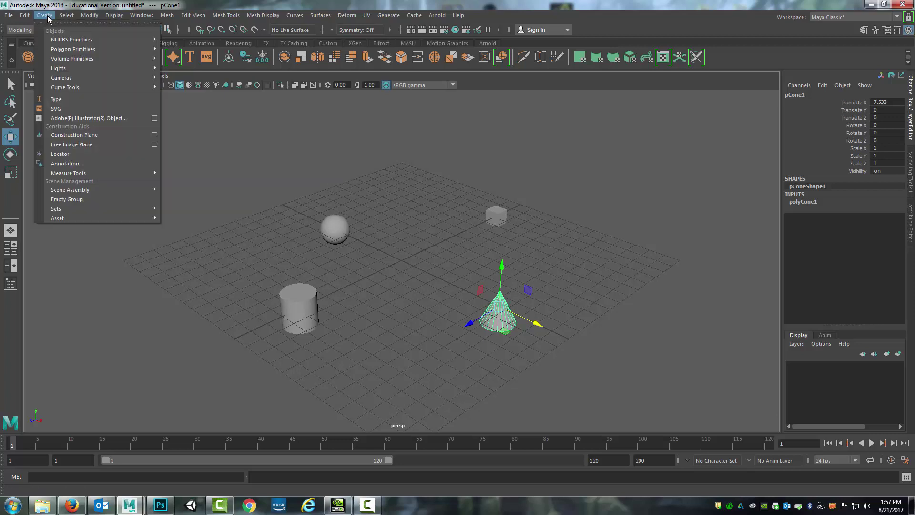
mouse_move(68, 51)
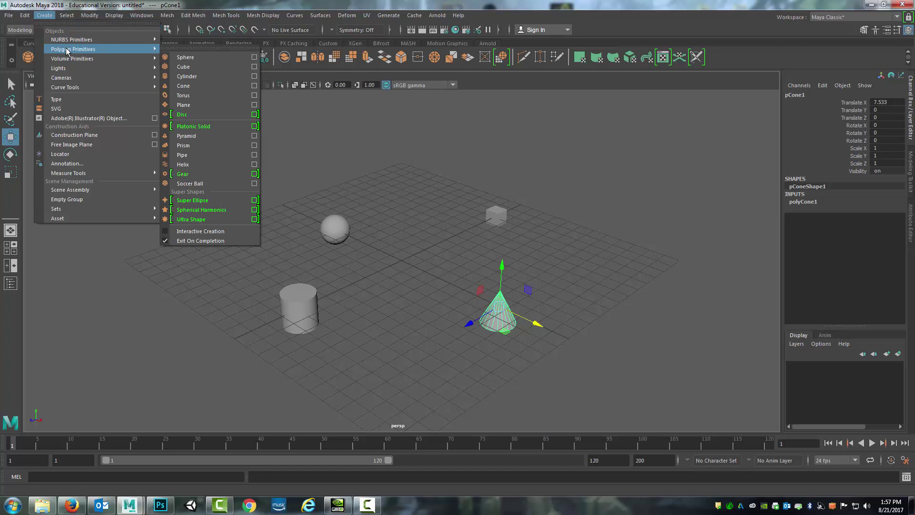
click(181, 96)
drag(370, 276, 446, 238)
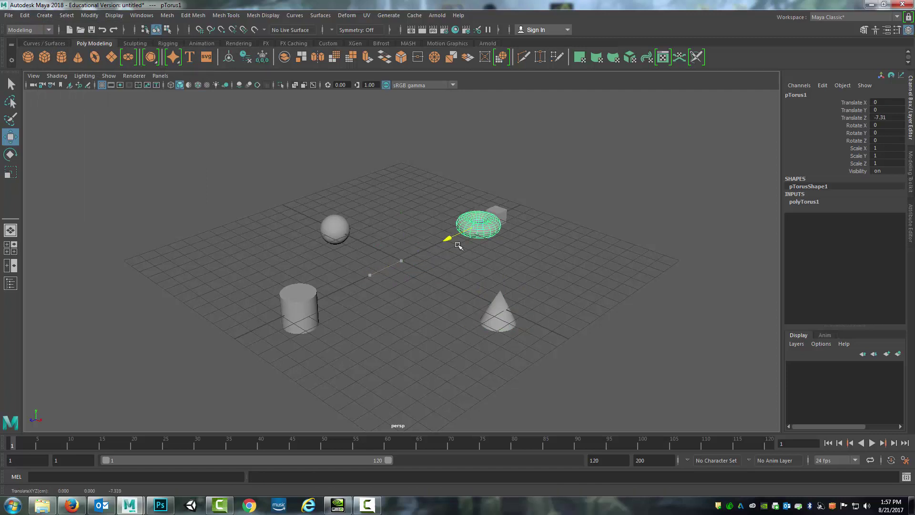
drag(520, 241, 453, 215)
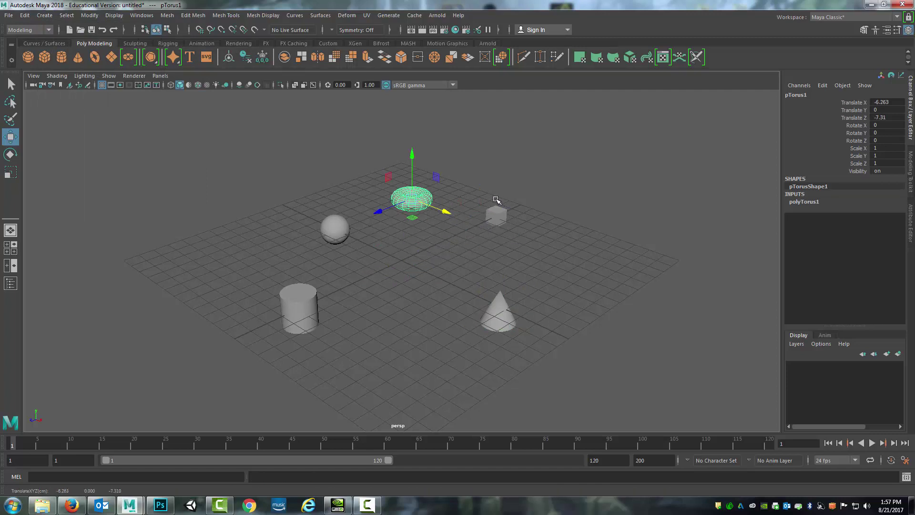
drag(378, 211, 341, 223)
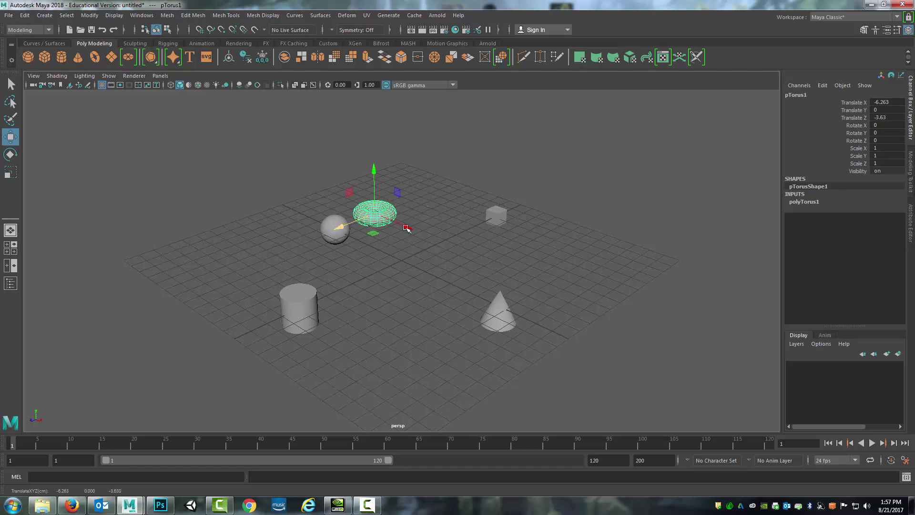
drag(409, 225, 435, 239)
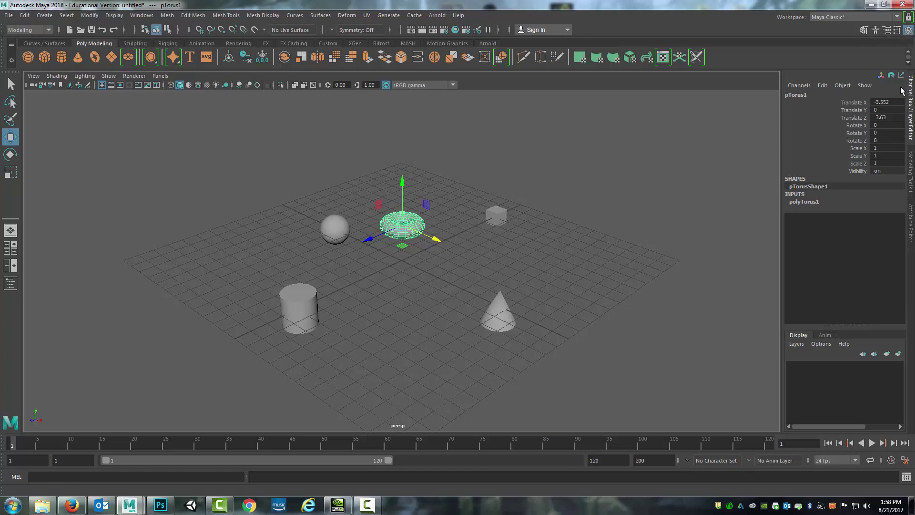
- Toggle the side panel between the Modeling Toolkit and the Attribute Editor
click(908, 32)
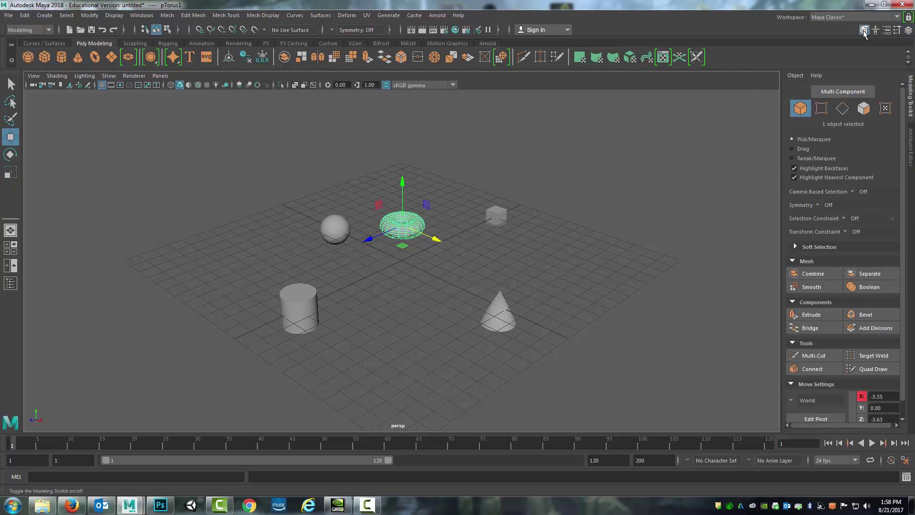
click(884, 32)
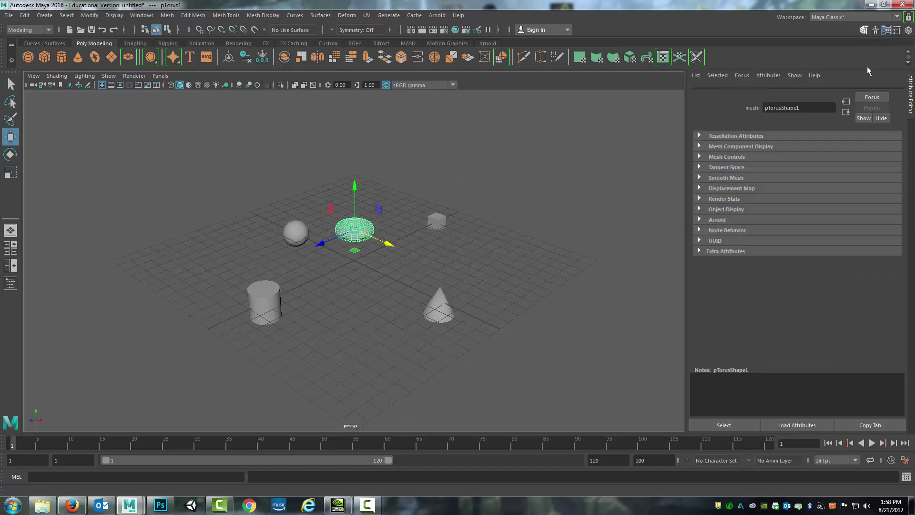
click(889, 30)
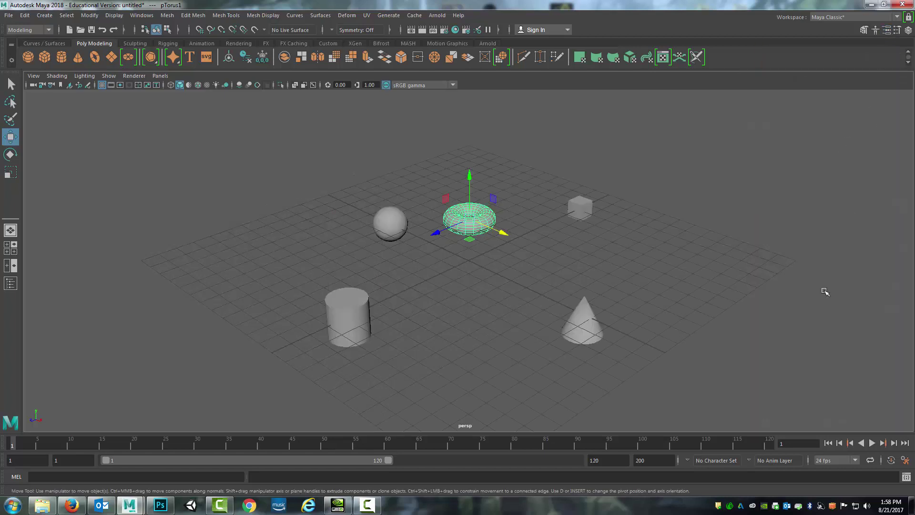
click(887, 31)
click(908, 29)
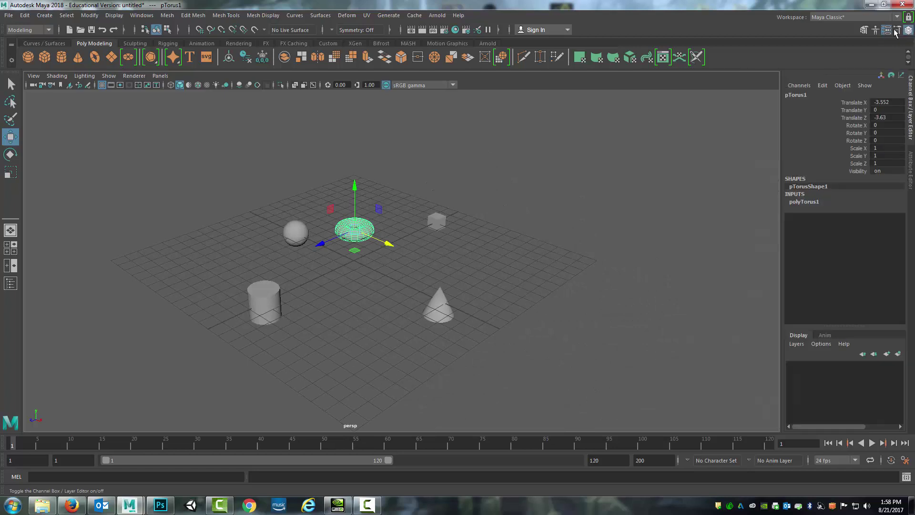
click(886, 30)
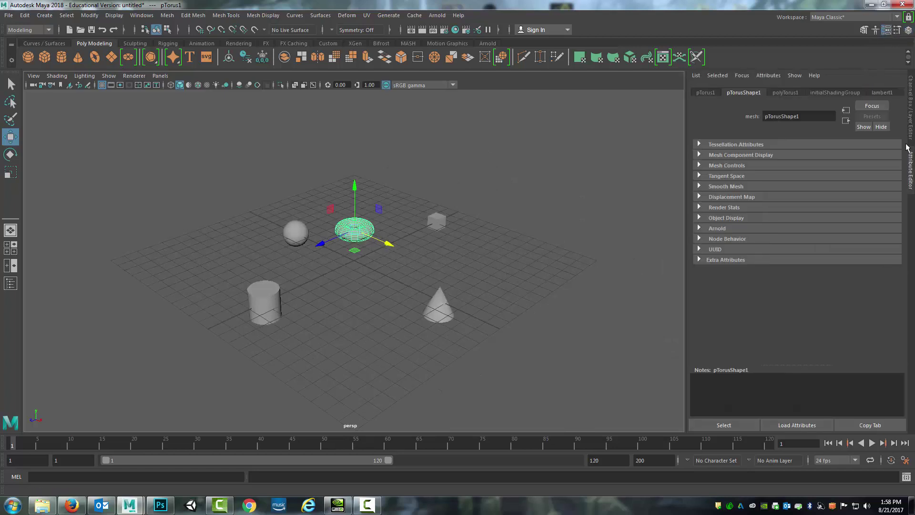
- Switch between Channel Box and Attribute Editor, ending on the pTorusShape1 attributes
click(911, 125)
click(911, 166)
click(907, 122)
click(910, 172)
click(863, 31)
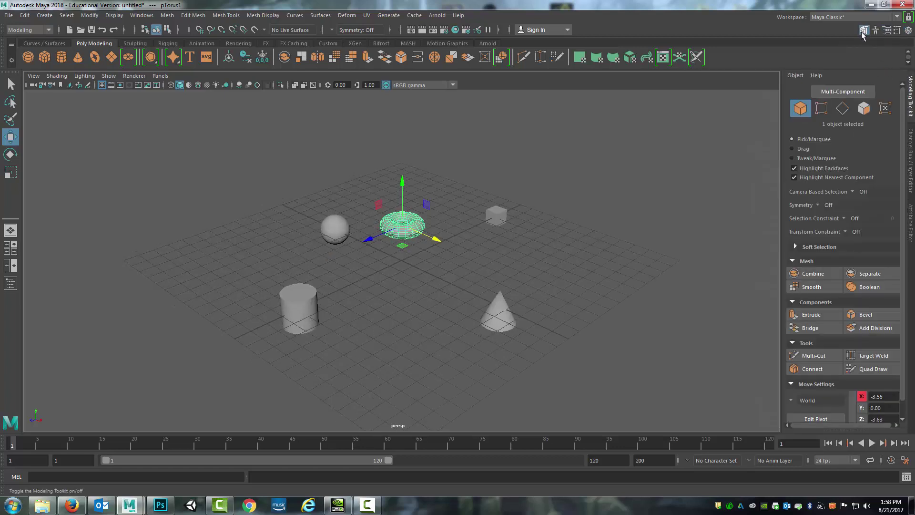
click(911, 165)
click(911, 186)
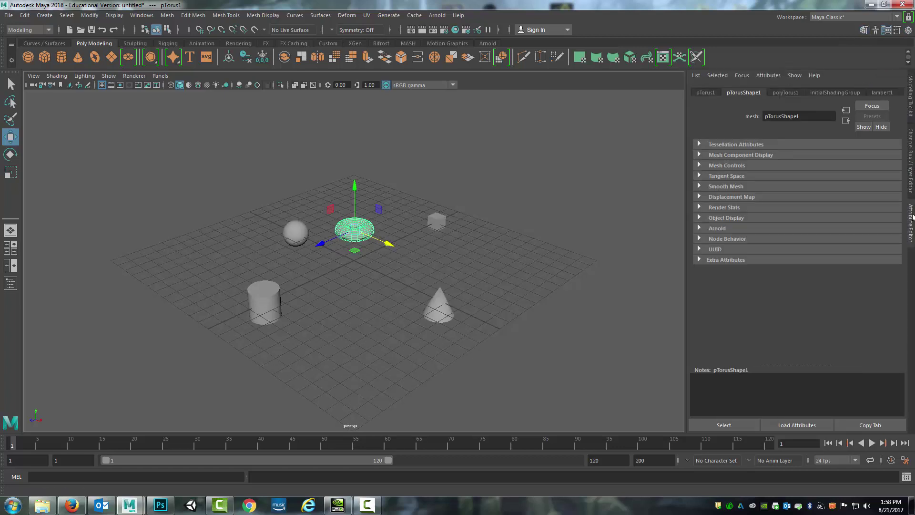
click(911, 163)
click(908, 103)
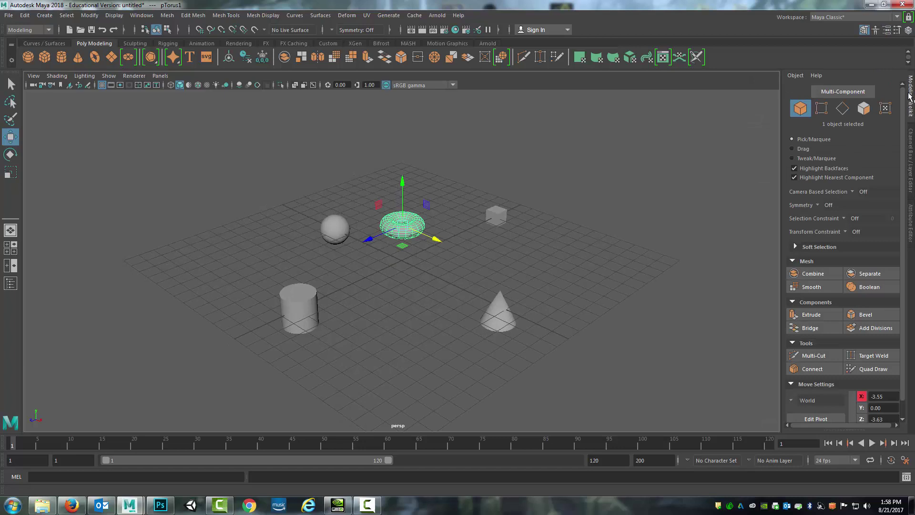
click(886, 30)
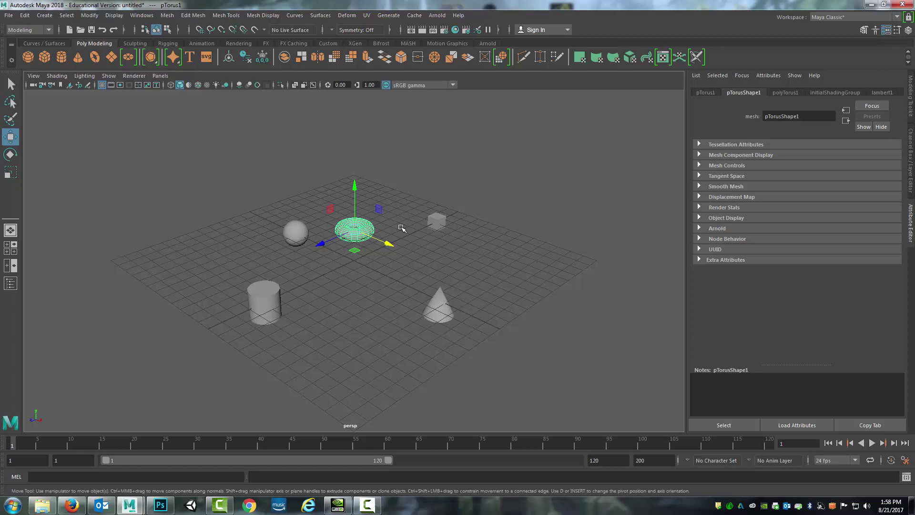
- Reselect the torus, show its polyTorus1 settings, and nudge it right to X -1.227
click(434, 222)
click(371, 227)
click(782, 93)
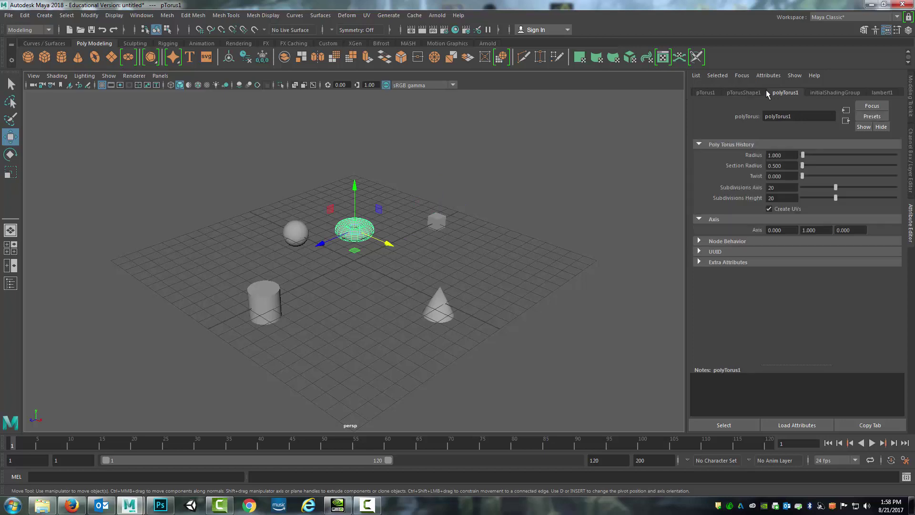
click(703, 92)
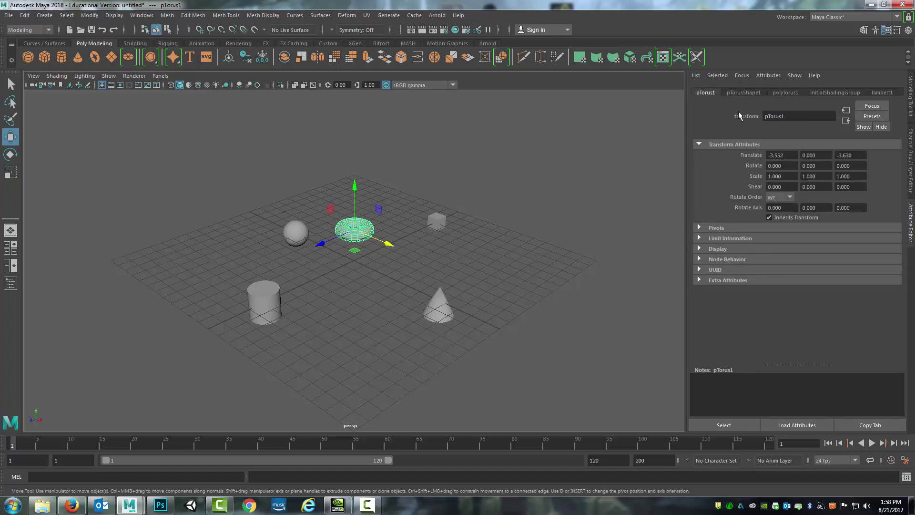
click(742, 92)
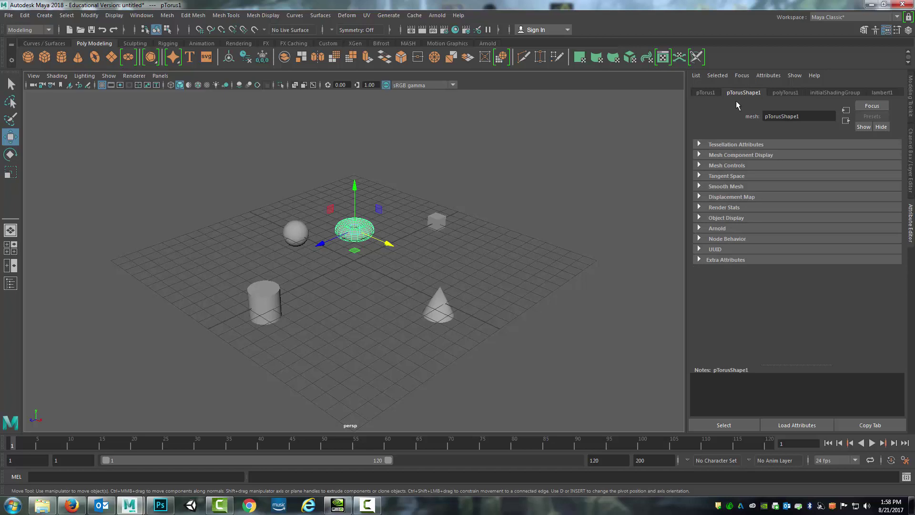
click(782, 92)
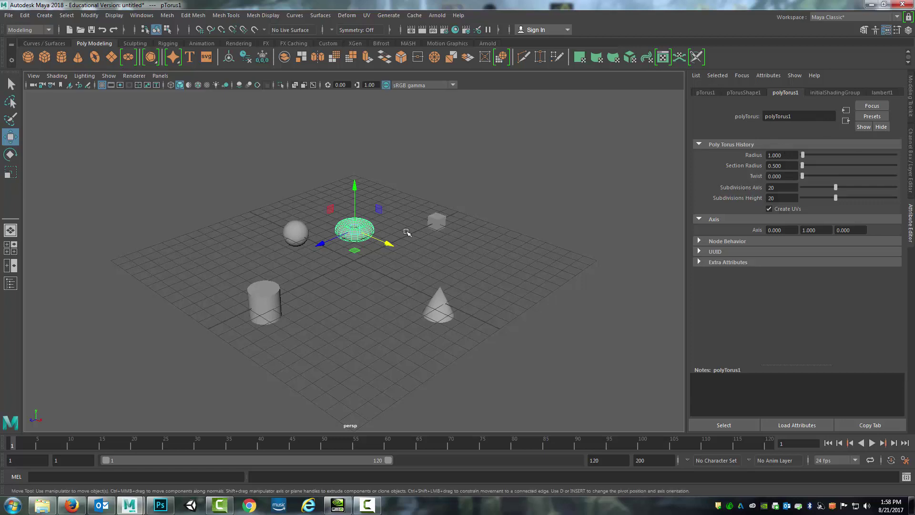
drag(382, 241, 413, 244)
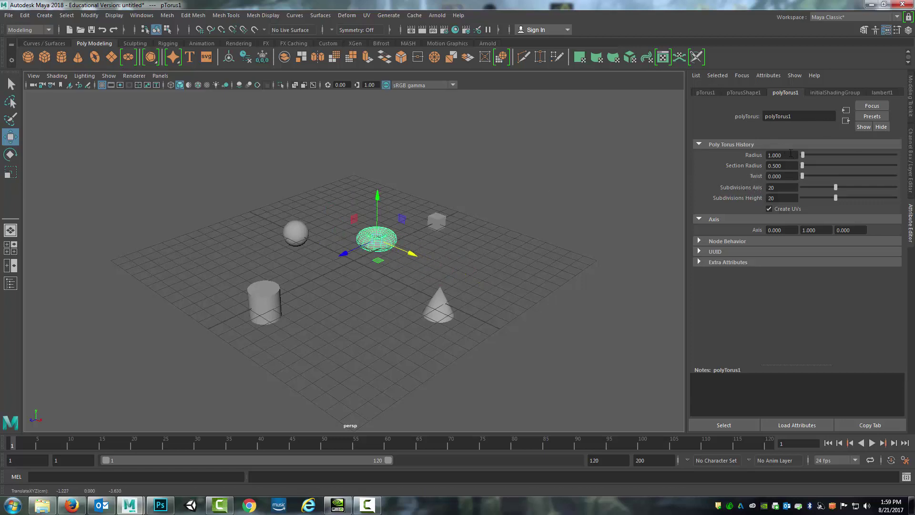
- Enlarge the torus radius to 4.649, set 10 axis and 5 height subdivisions, and move it back
mouse_move(803, 158)
mouse_down()
mouse_move(823, 158)
mouse_move(806, 159)
mouse_move(803, 168)
mouse_up()
click(779, 188)
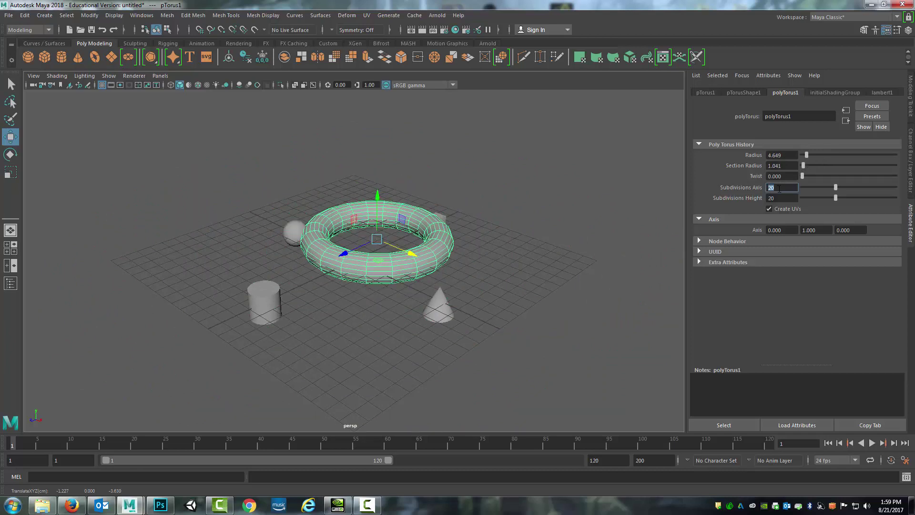
text(10)
key(Return)
key(Tab)
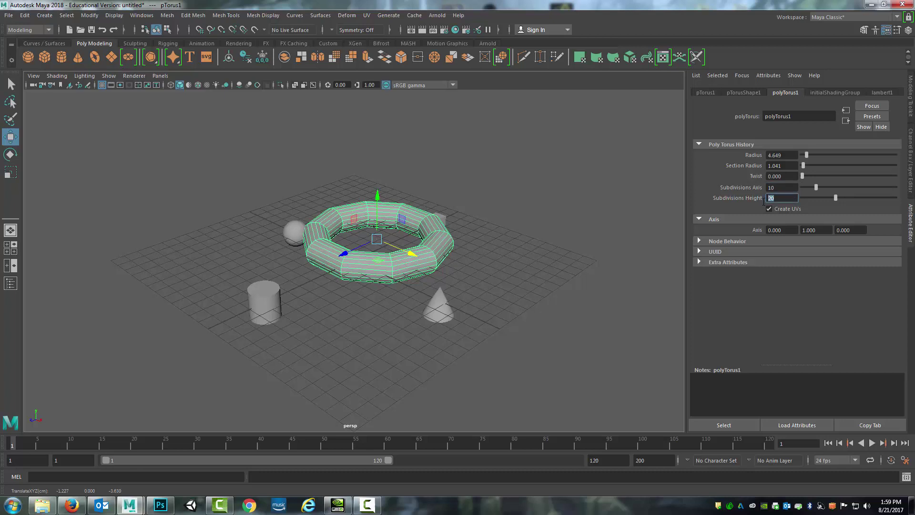
text(5)
key(Return)
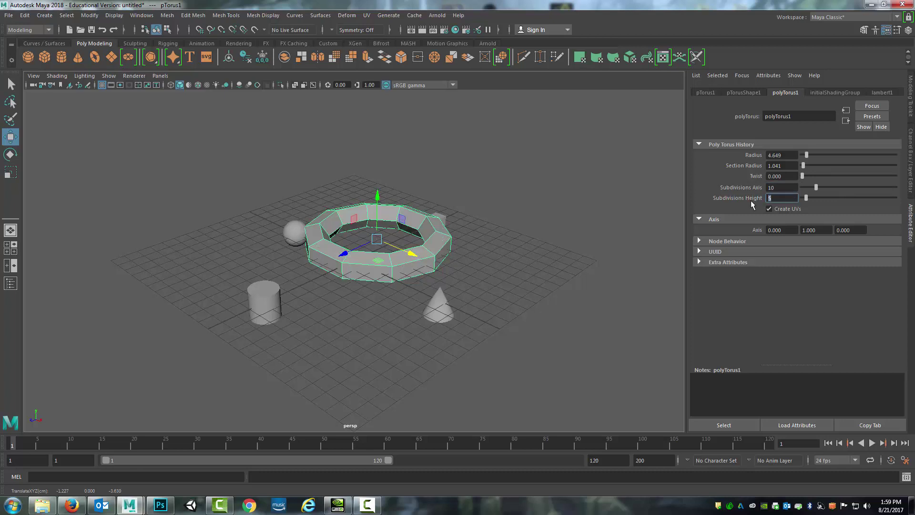
drag(342, 253, 377, 212)
- Check the original sphere's settings, then create a new sphere beside it
click(305, 234)
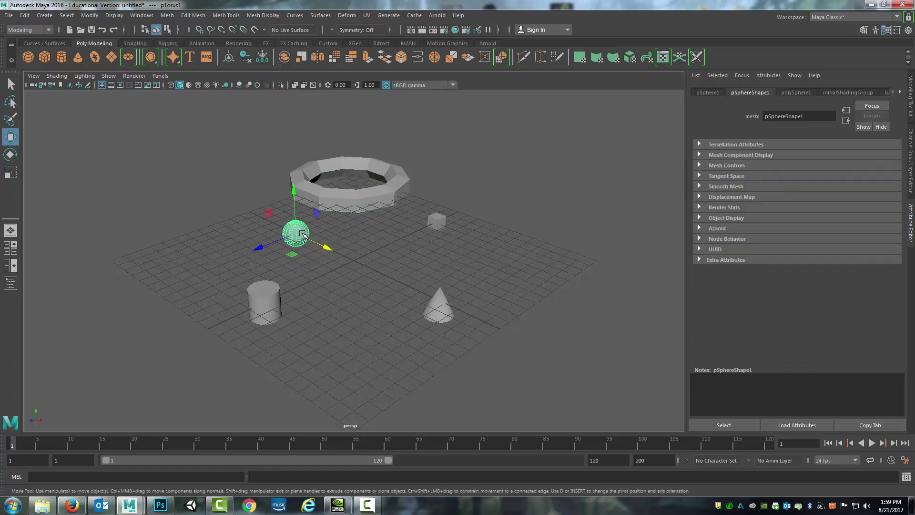
click(794, 93)
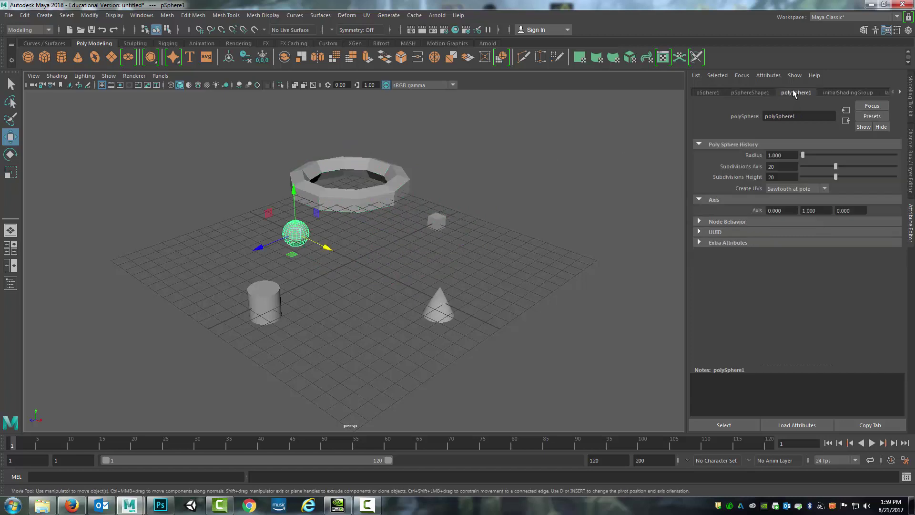
click(28, 57)
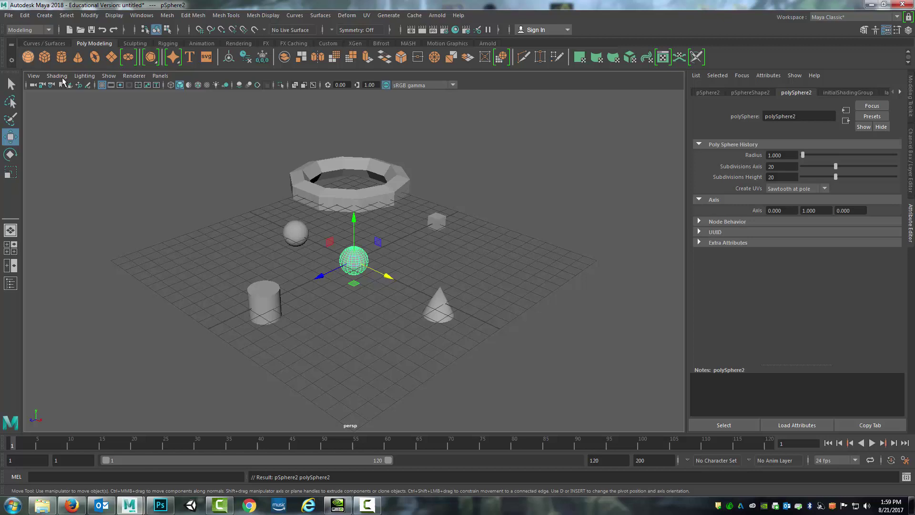
drag(387, 276, 346, 260)
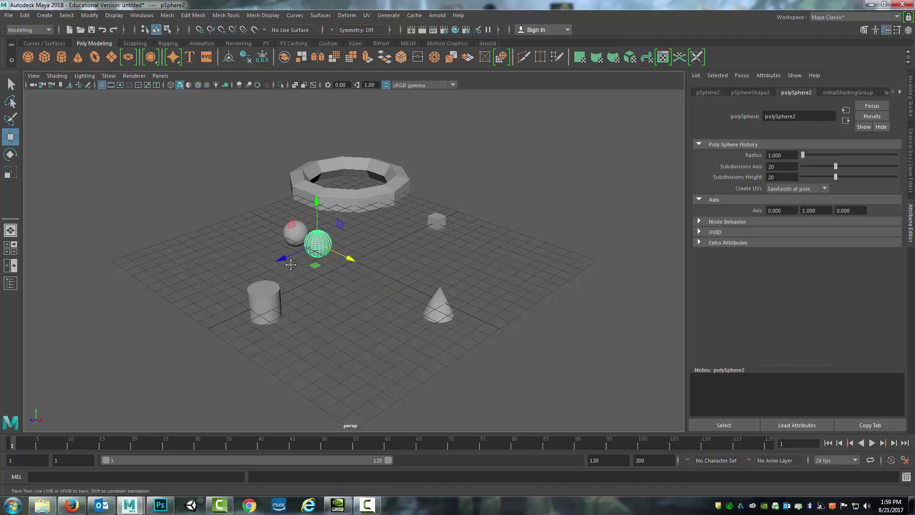
alt+middle_drag(286, 259, 326, 278)
scroll(326, 278, up, 6)
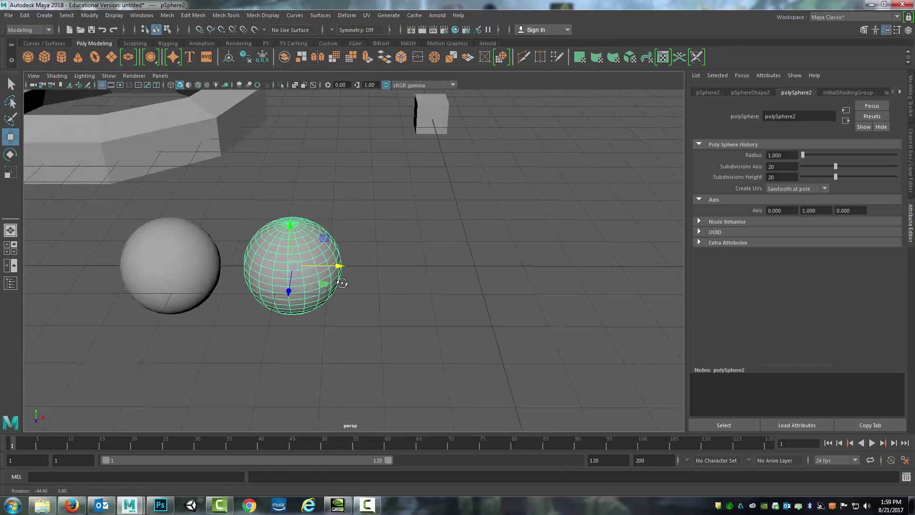
- Give the new sphere 4 axis and 4 height subdivisions
click(792, 165)
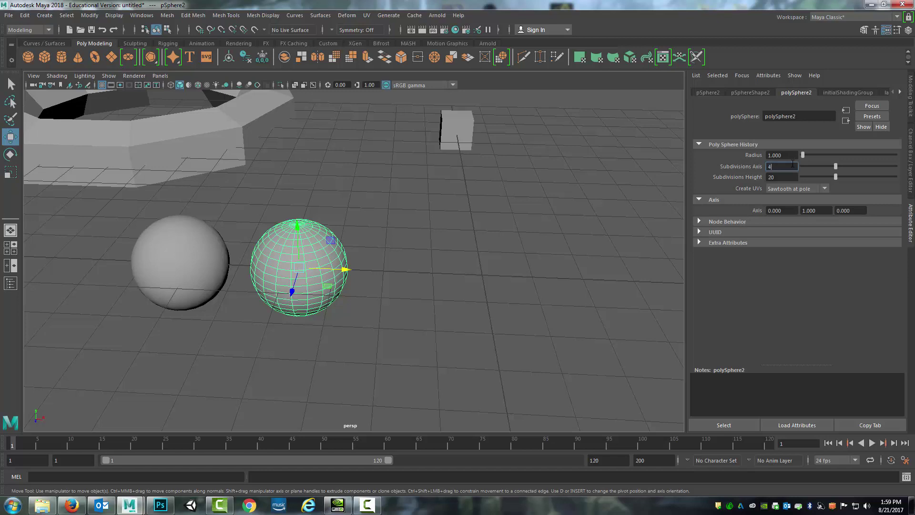
key(Tab)
text(4)
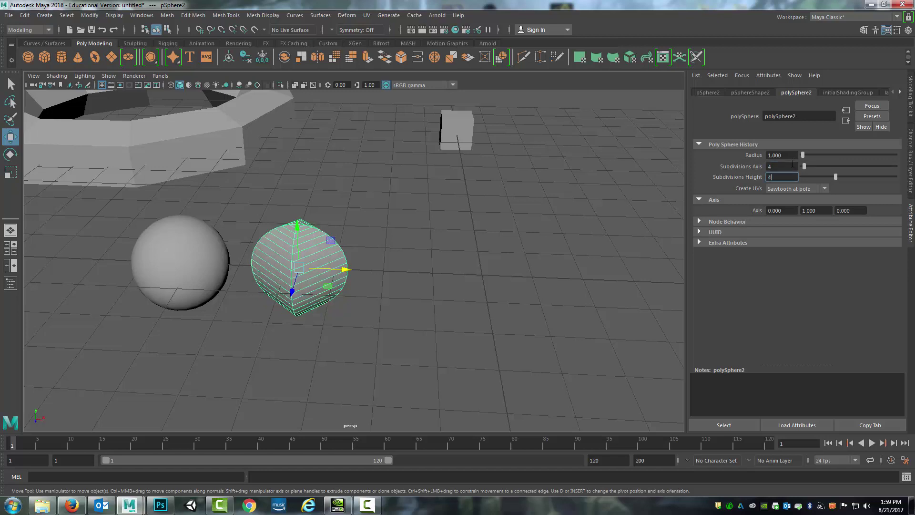
key(Return)
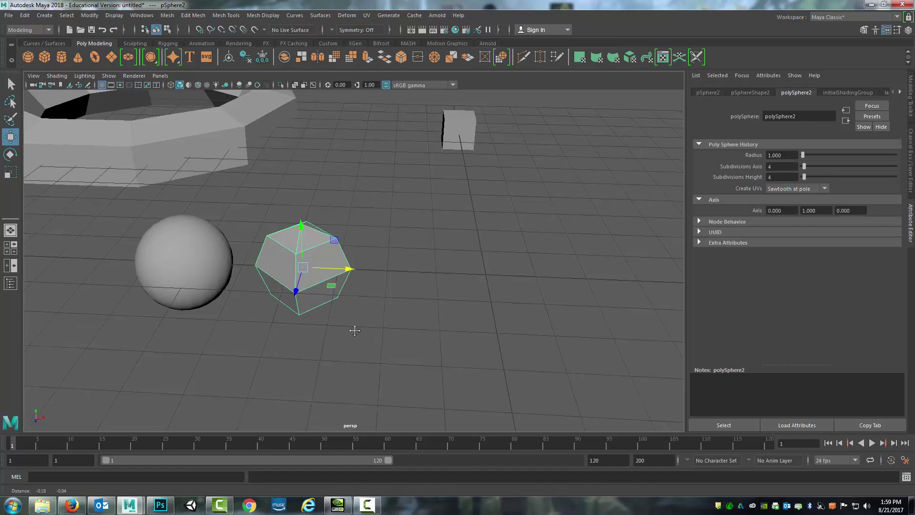
- Orbit the scene, check the cylinder's polyCylinder1 settings, then move the low-poly sphere along Z
alt+drag(356, 329, 329, 302)
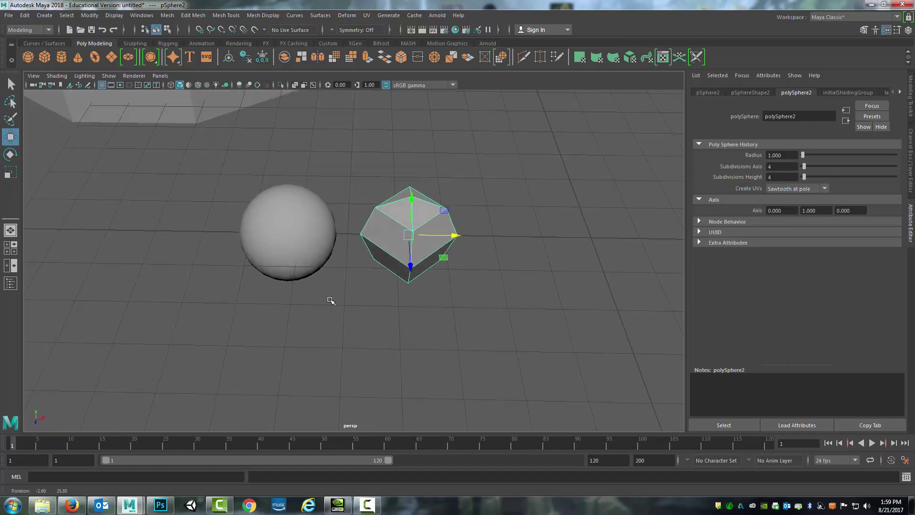
shift+click(286, 200)
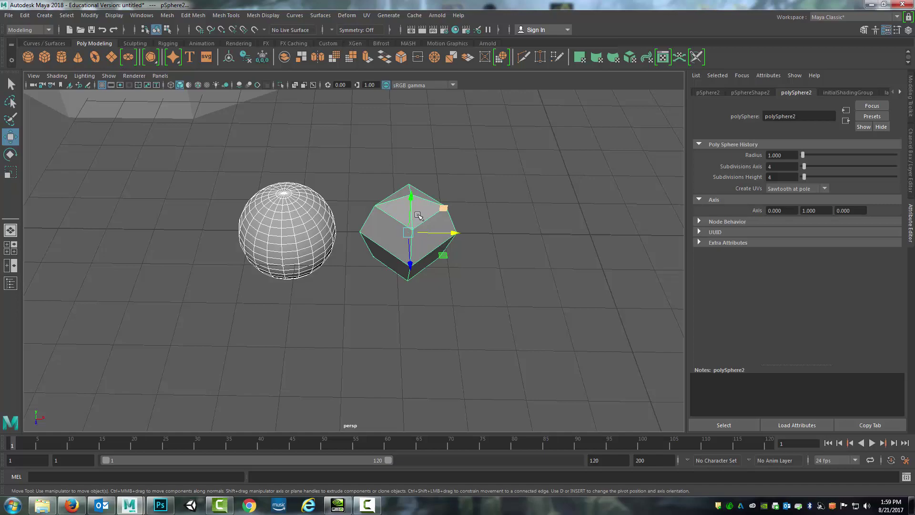
alt+drag(364, 319, 435, 277)
scroll(435, 248, up, 3)
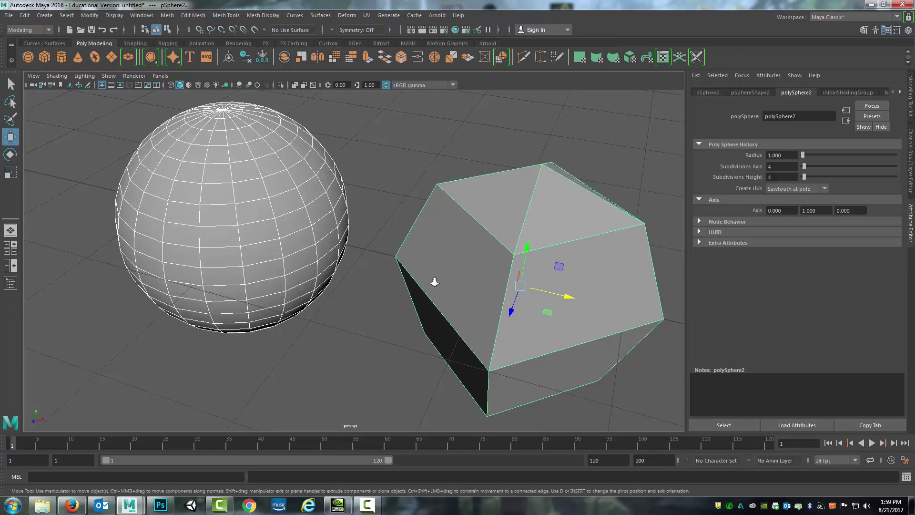
scroll(435, 219, down, 10)
alt+drag(363, 255, 261, 288)
click(271, 288)
click(802, 93)
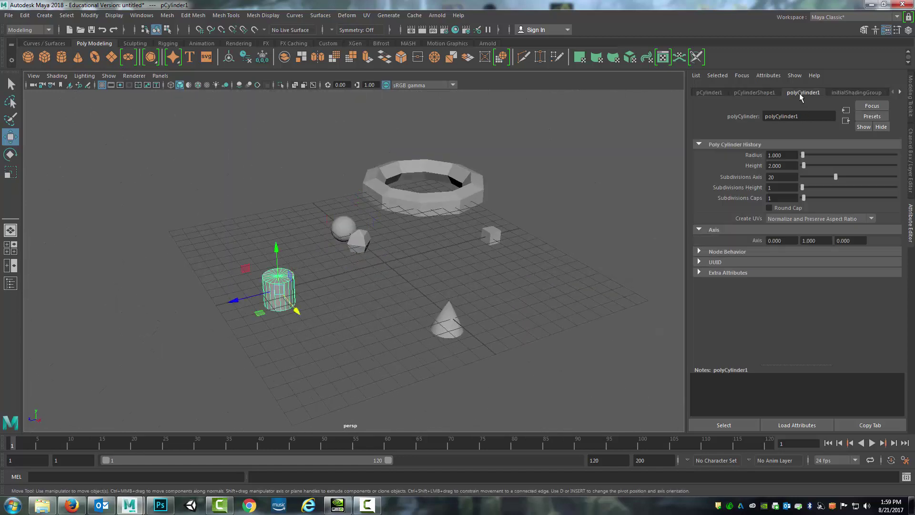
alt+drag(445, 251, 311, 238)
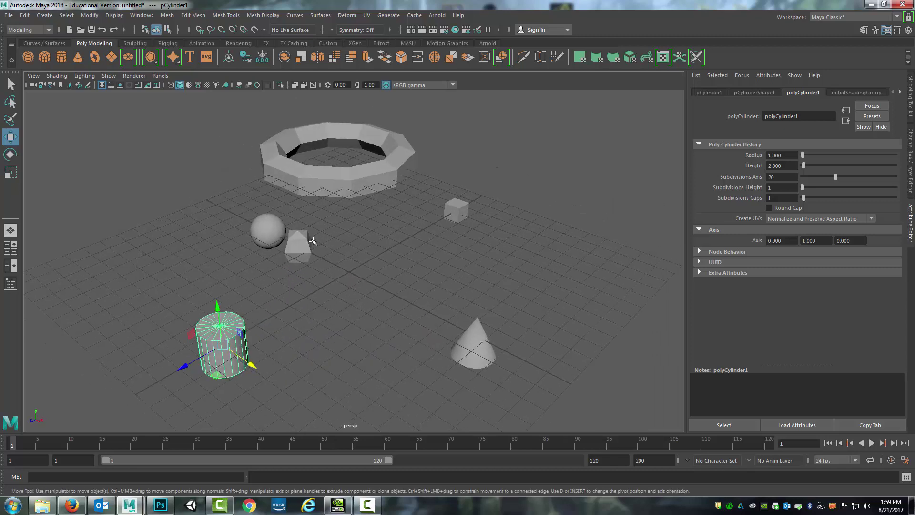
click(301, 243)
mouse_move(250, 276)
mouse_down()
mouse_move(279, 303)
mouse_move(248, 261)
mouse_up()
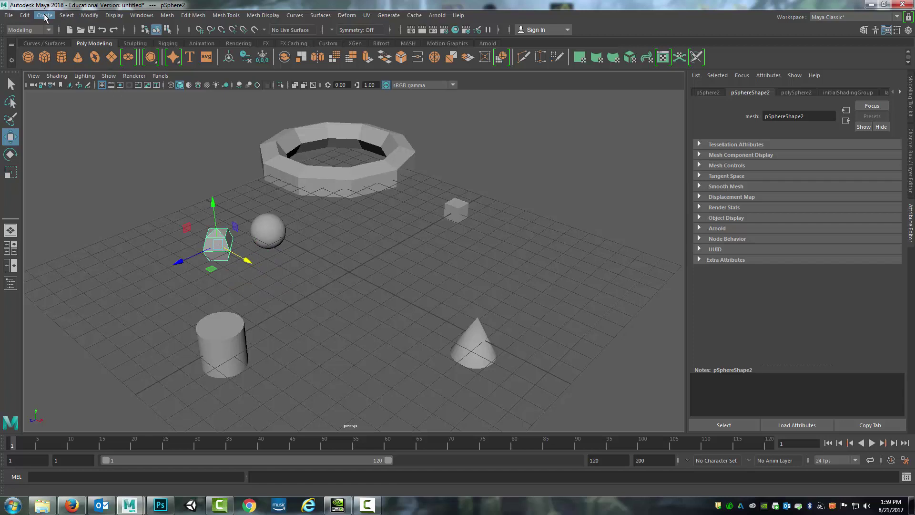
- Create a sphere via the Sphere options with 8 axis and 8 height divisions
click(44, 15)
mouse_move(76, 49)
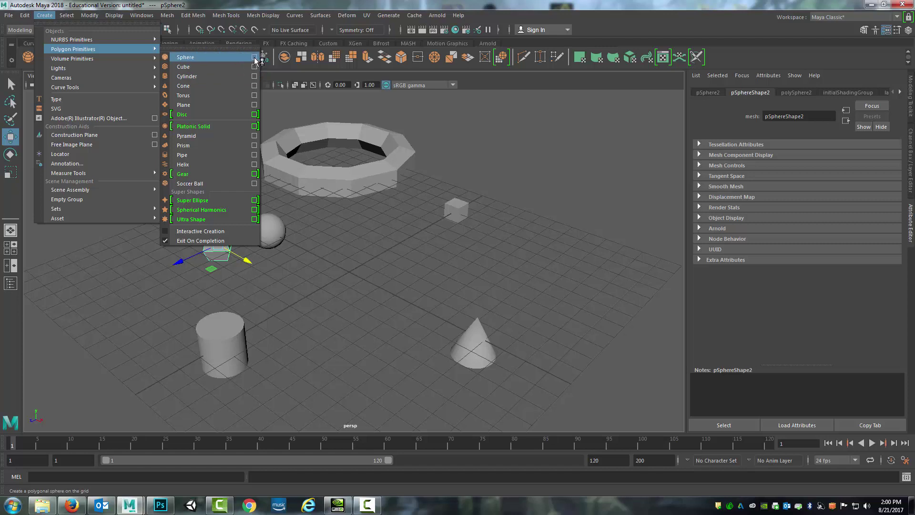
click(255, 57)
drag(453, 176, 617, 135)
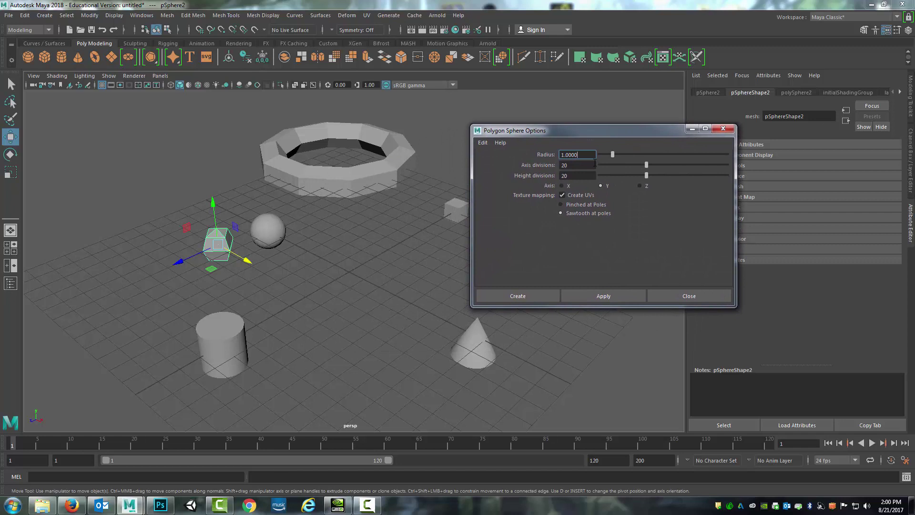
click(593, 168)
text(8)
key(Tab)
text(8)
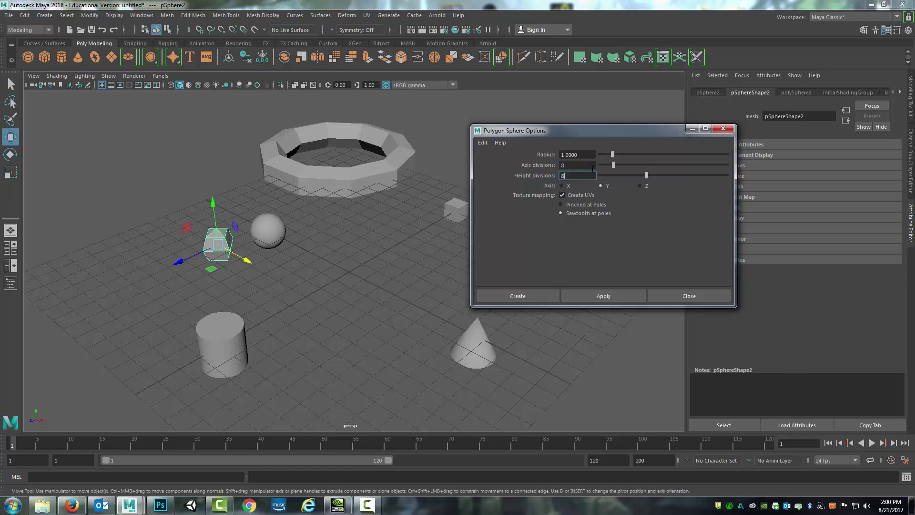
key(Tab)
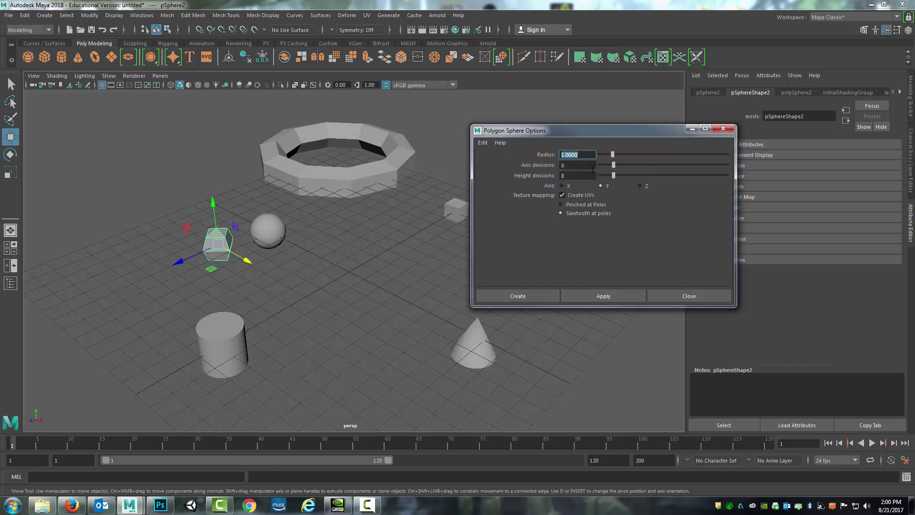
click(586, 297)
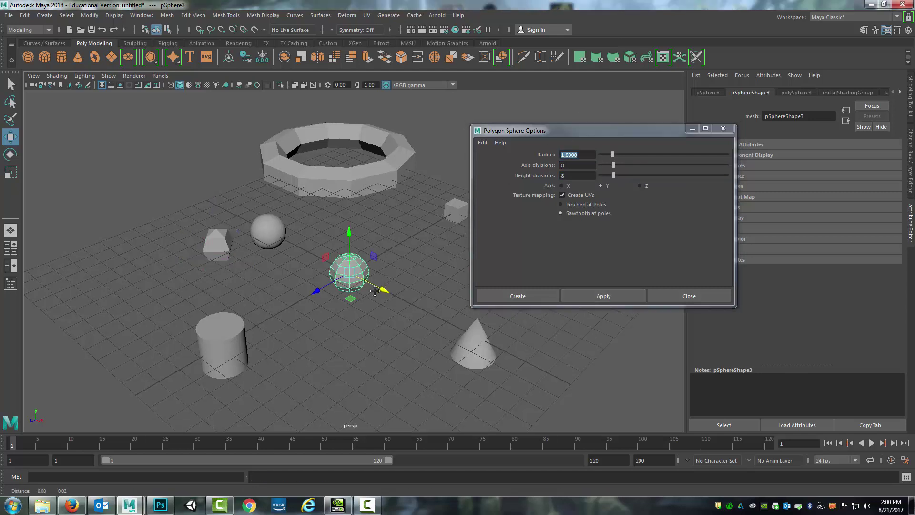
alt+drag(396, 286, 376, 264)
- Create another sphere via the Sphere options with 20 axis and 20 height divisions
click(723, 128)
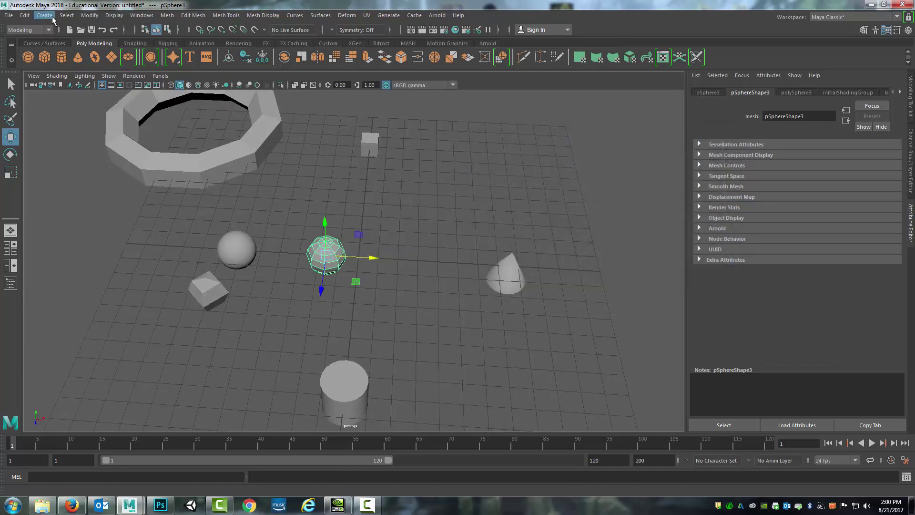
click(51, 17)
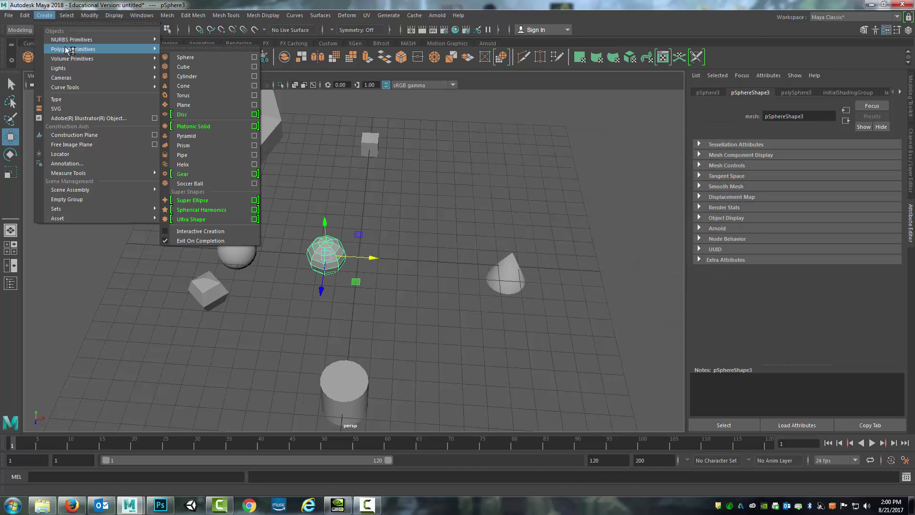
click(254, 57)
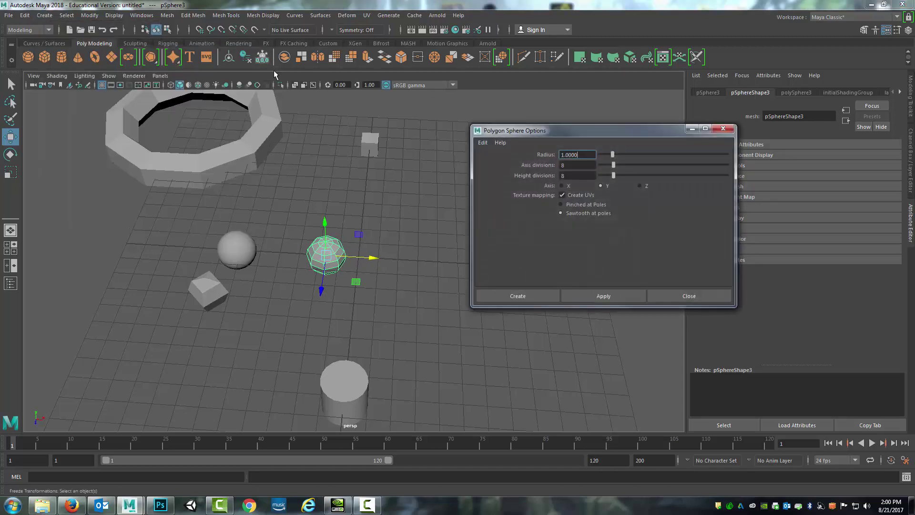
click(581, 166)
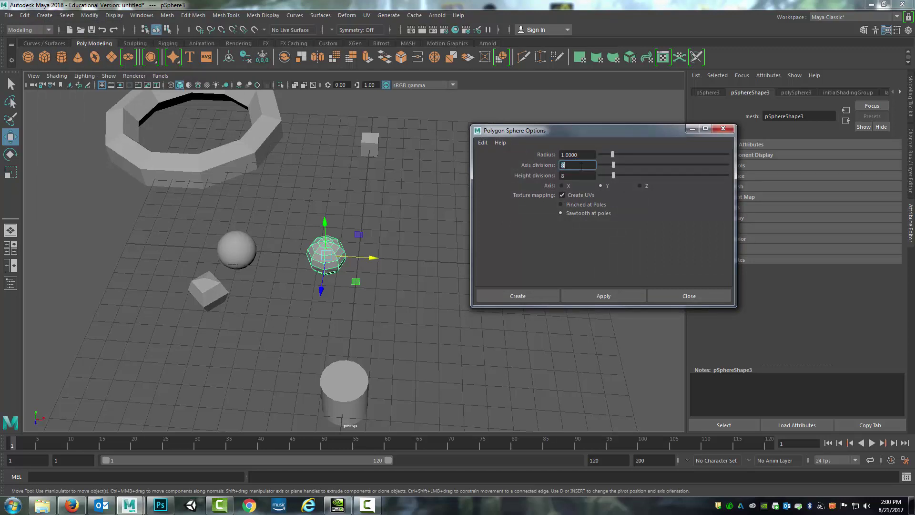
key(Tab)
text(20)
key(Tab)
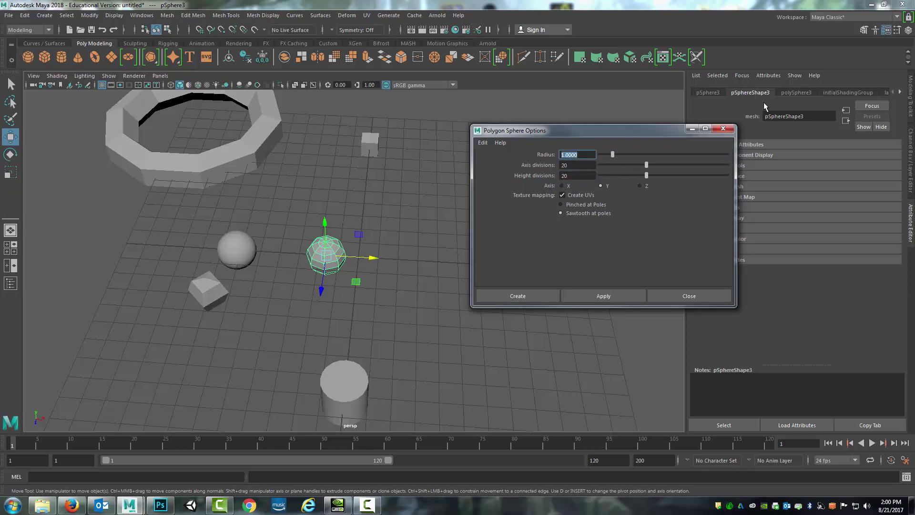
click(592, 295)
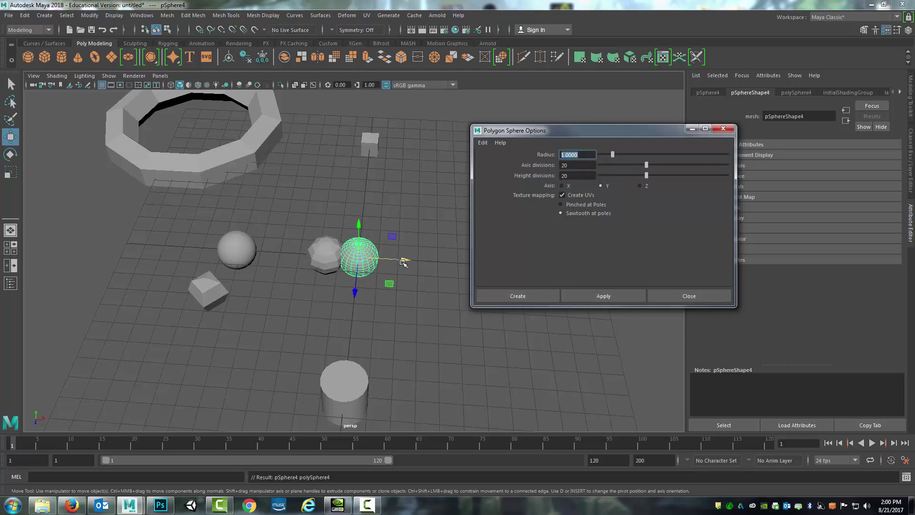
- Move the new sphere right along X and display its polySphere4 history
drag(405, 260, 436, 260)
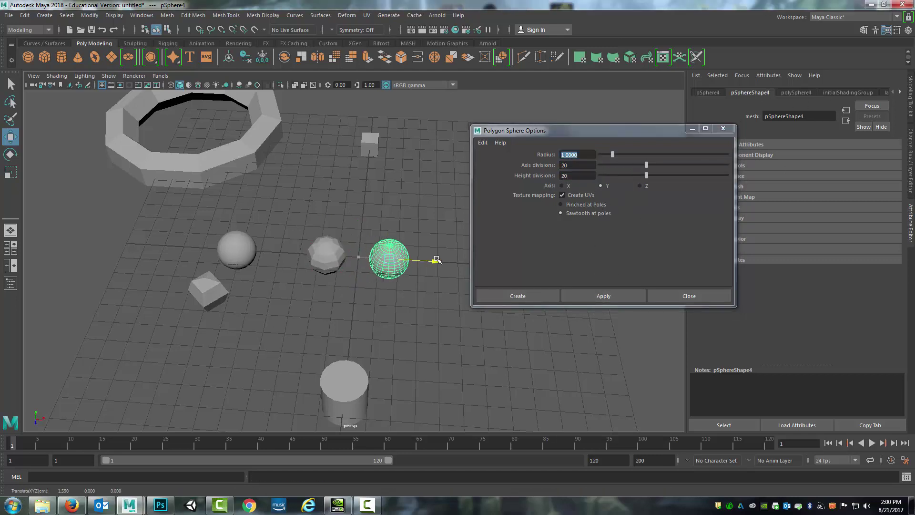
click(723, 128)
click(791, 93)
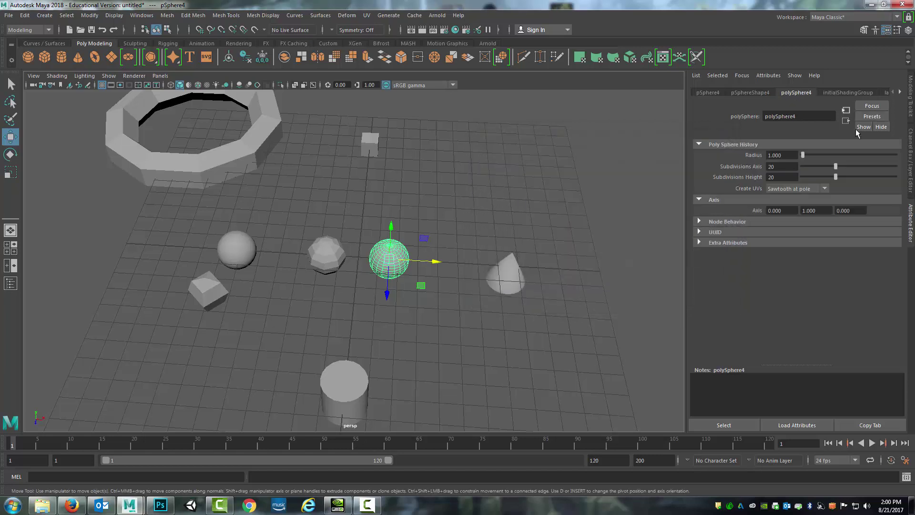
- Lower polySphere4's axis subdivisions to 8, then deselect and orbit to view the grid
click(781, 166)
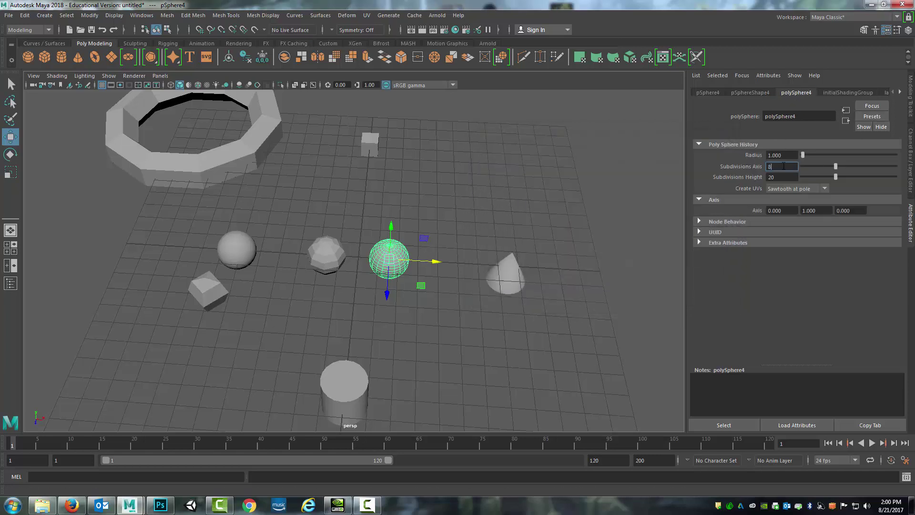
key(Return)
click(380, 312)
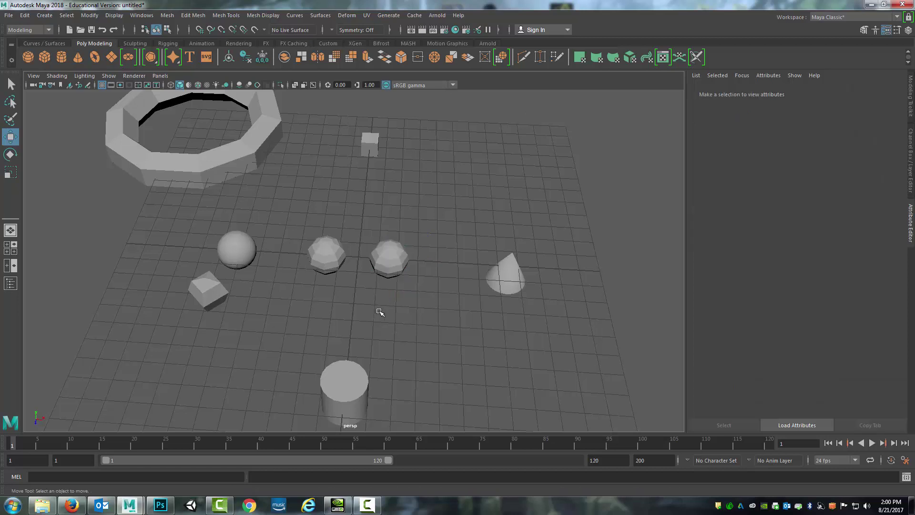
alt+drag(380, 312, 351, 280)
scroll(355, 279, down, 3)
scroll(362, 281, up, 3)
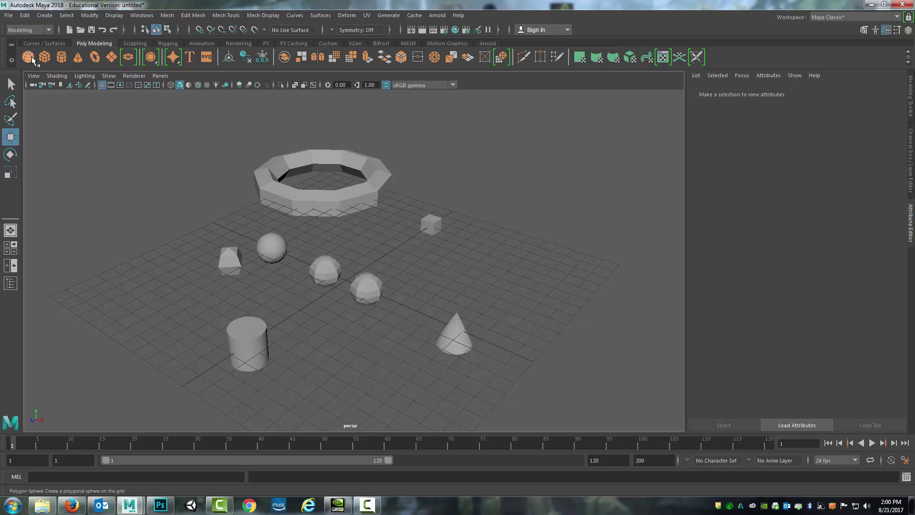
- Dismiss the Create menu unused, orbit the view, and select the cone
click(45, 15)
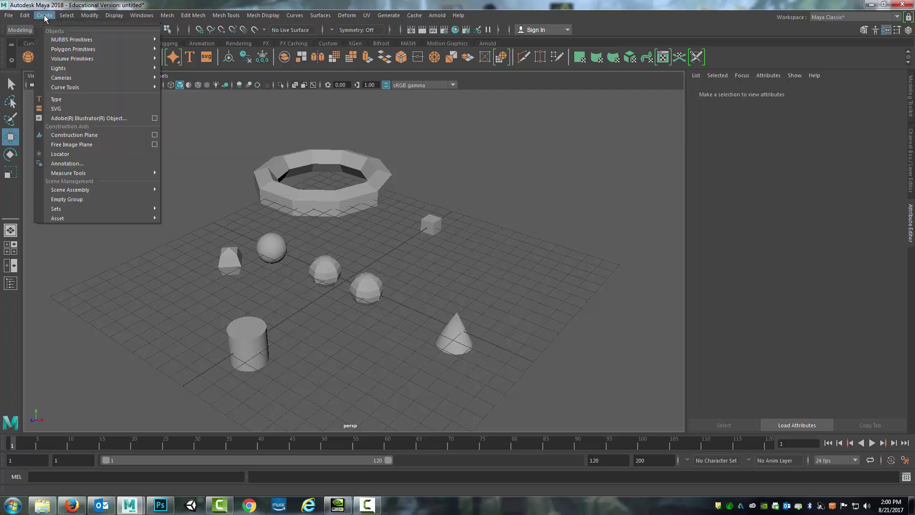
click(435, 267)
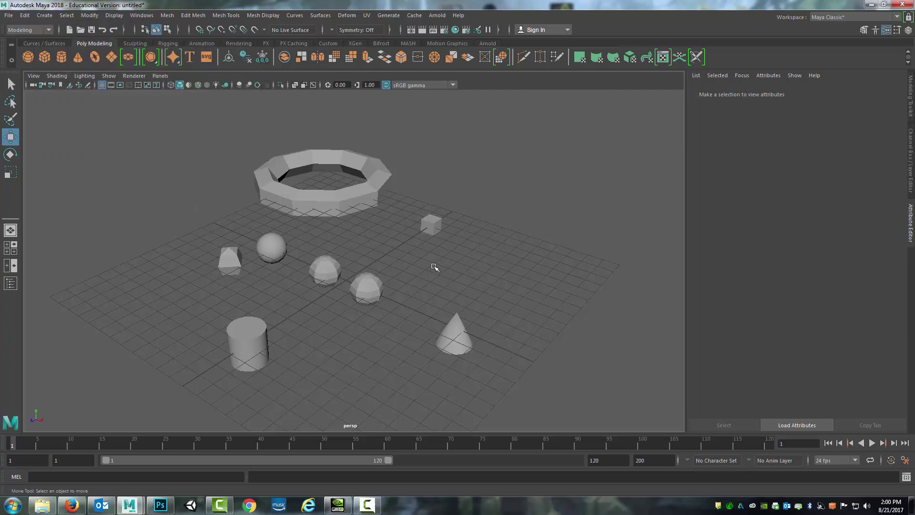
alt+drag(435, 266, 408, 277)
click(455, 332)
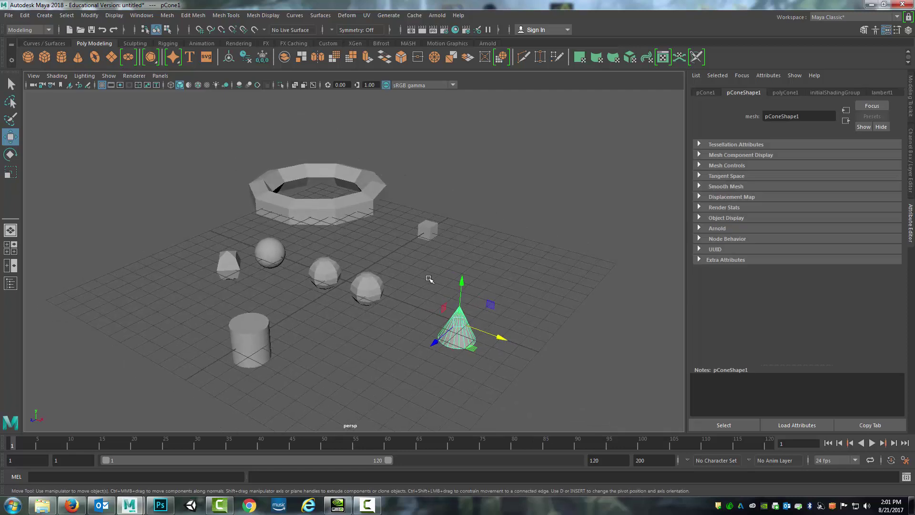